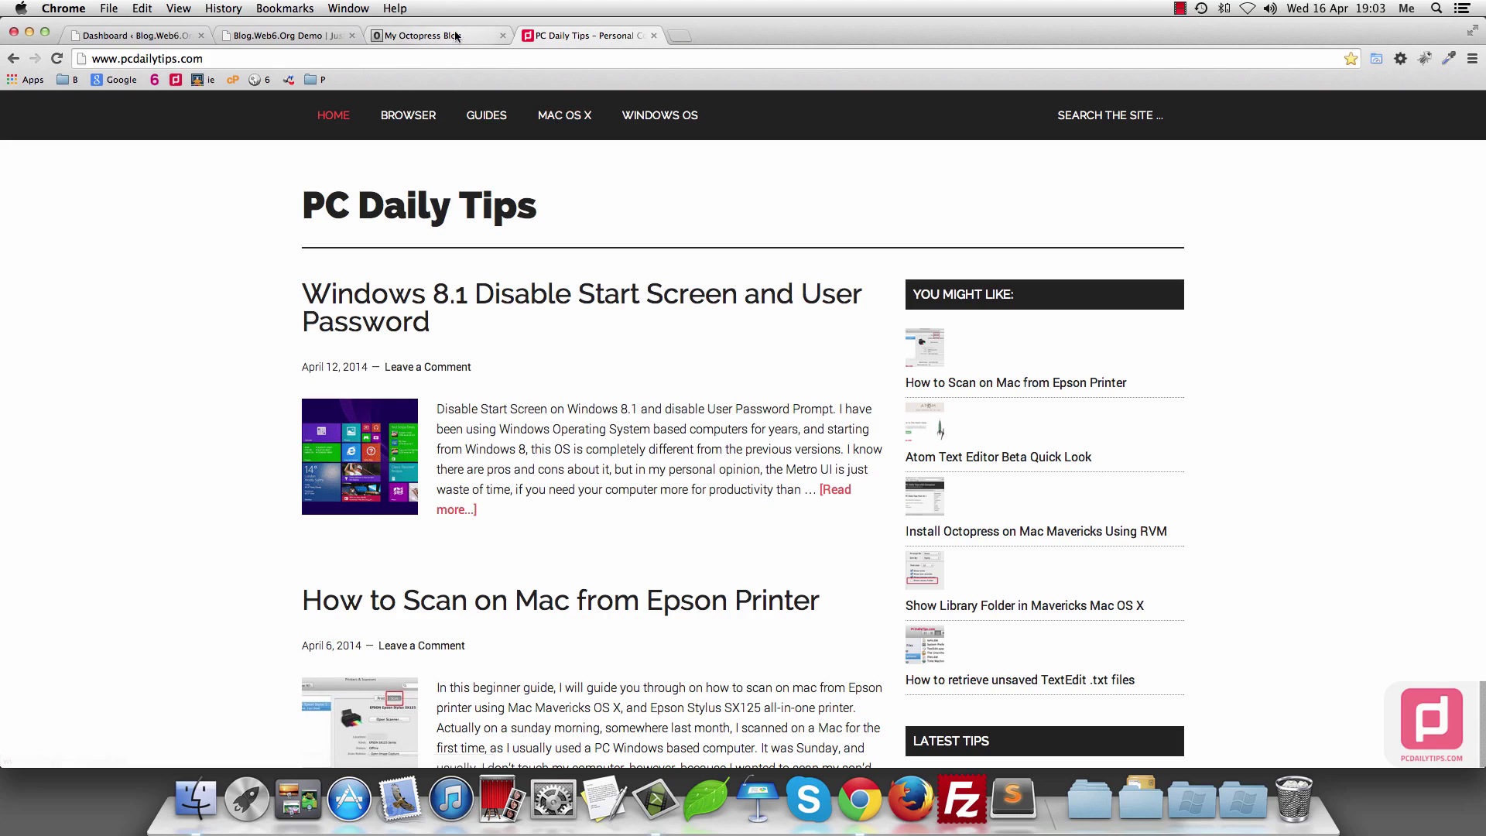
Look over the WordPress demo and Dashboard tabs, then return to the Octopress blog's front page
left_click(62, 53)
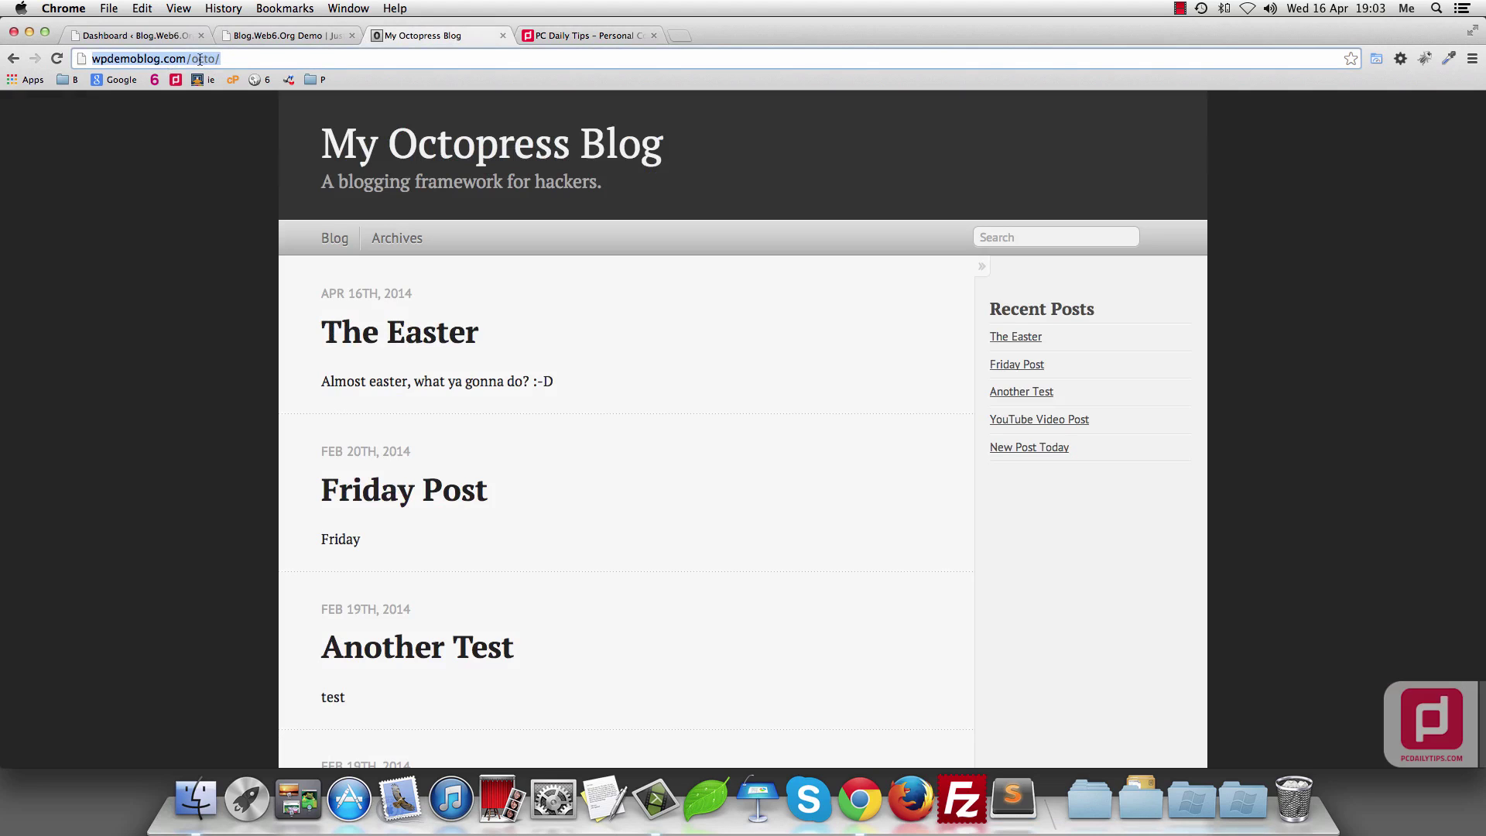
left_click(283, 36)
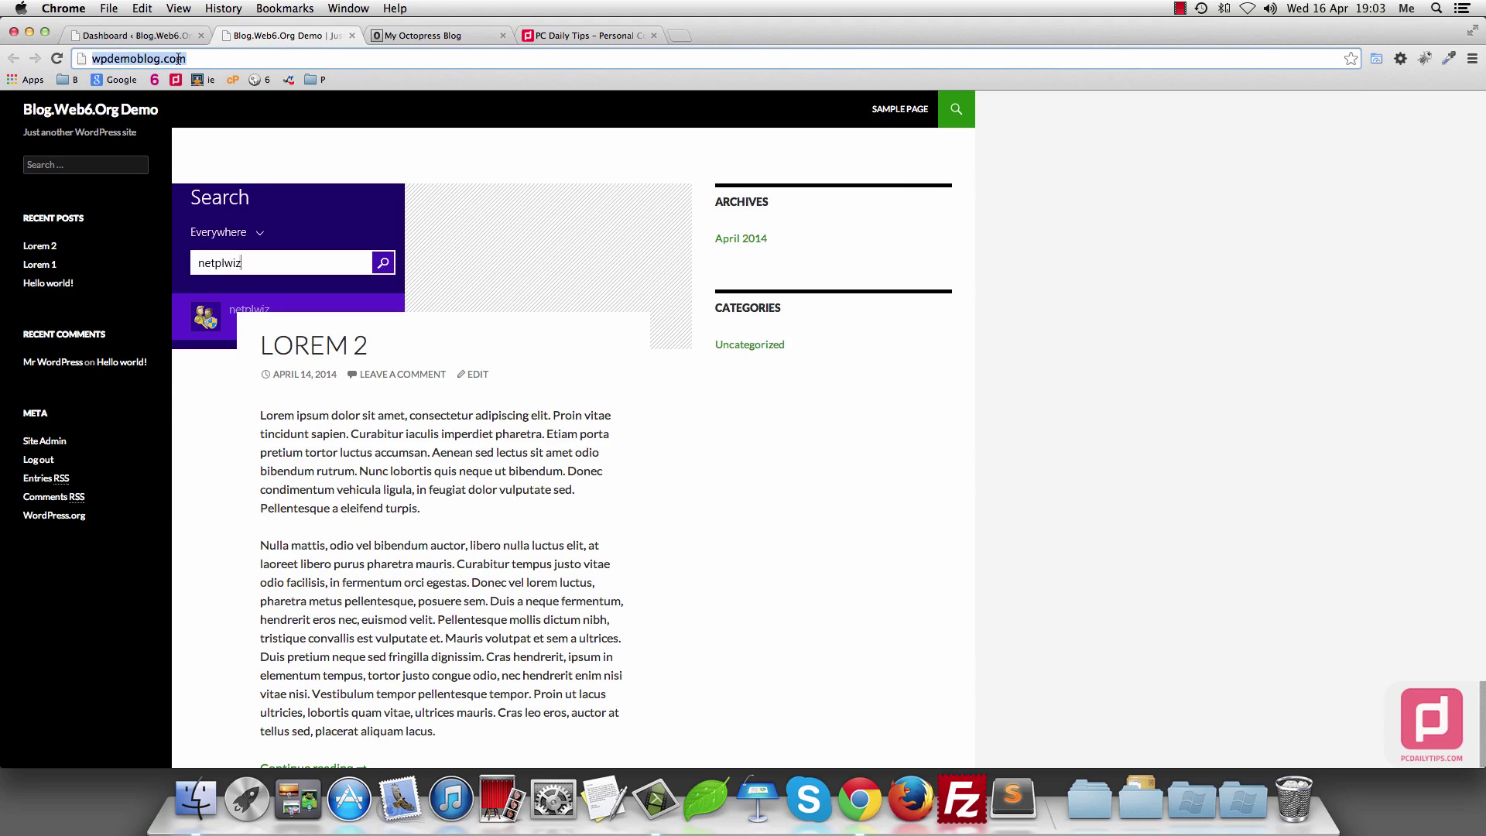
left_click(124, 36)
mouse_move(226, 103)
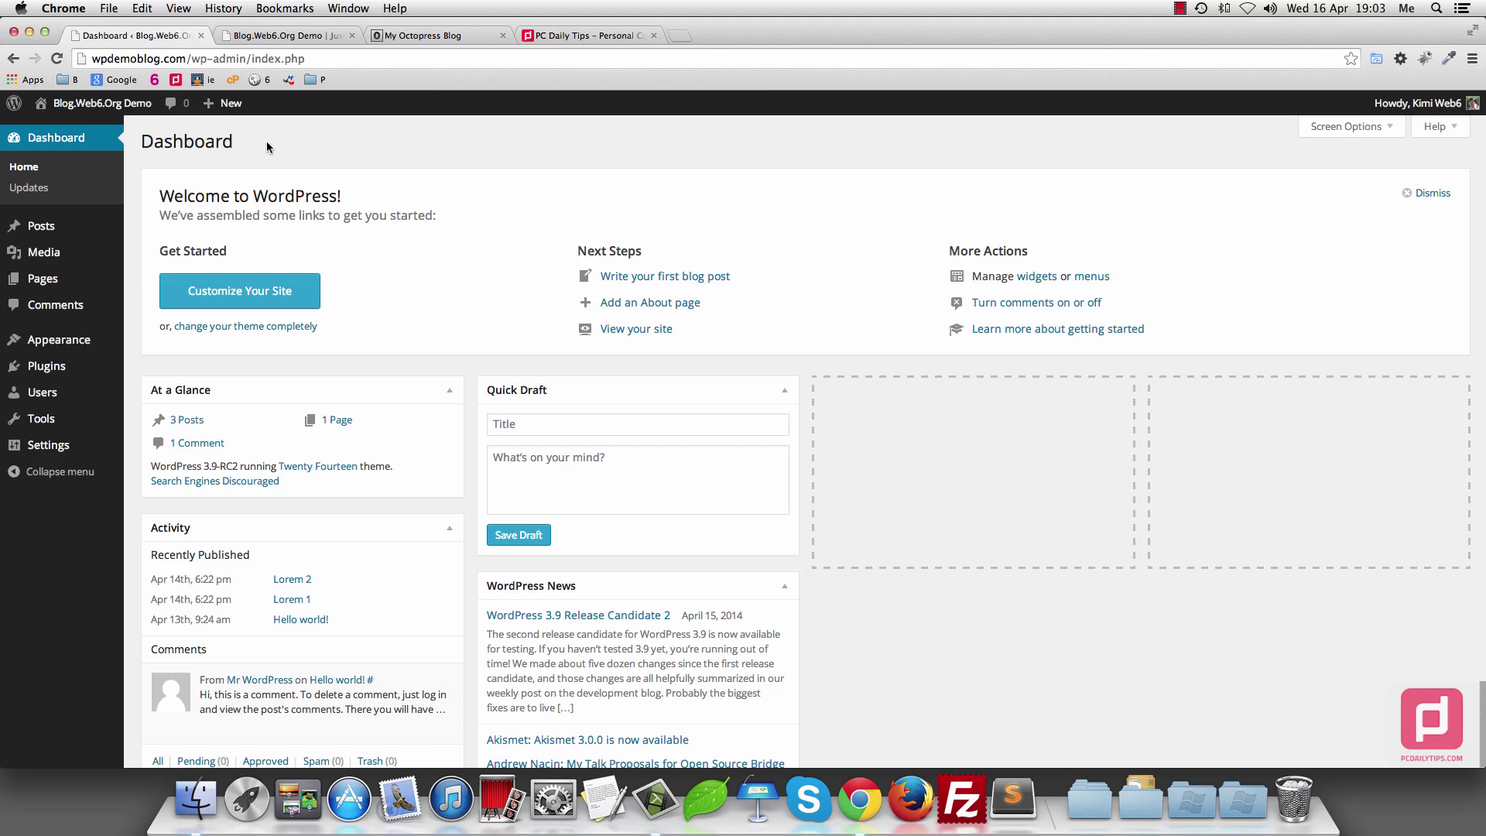
left_click(428, 40)
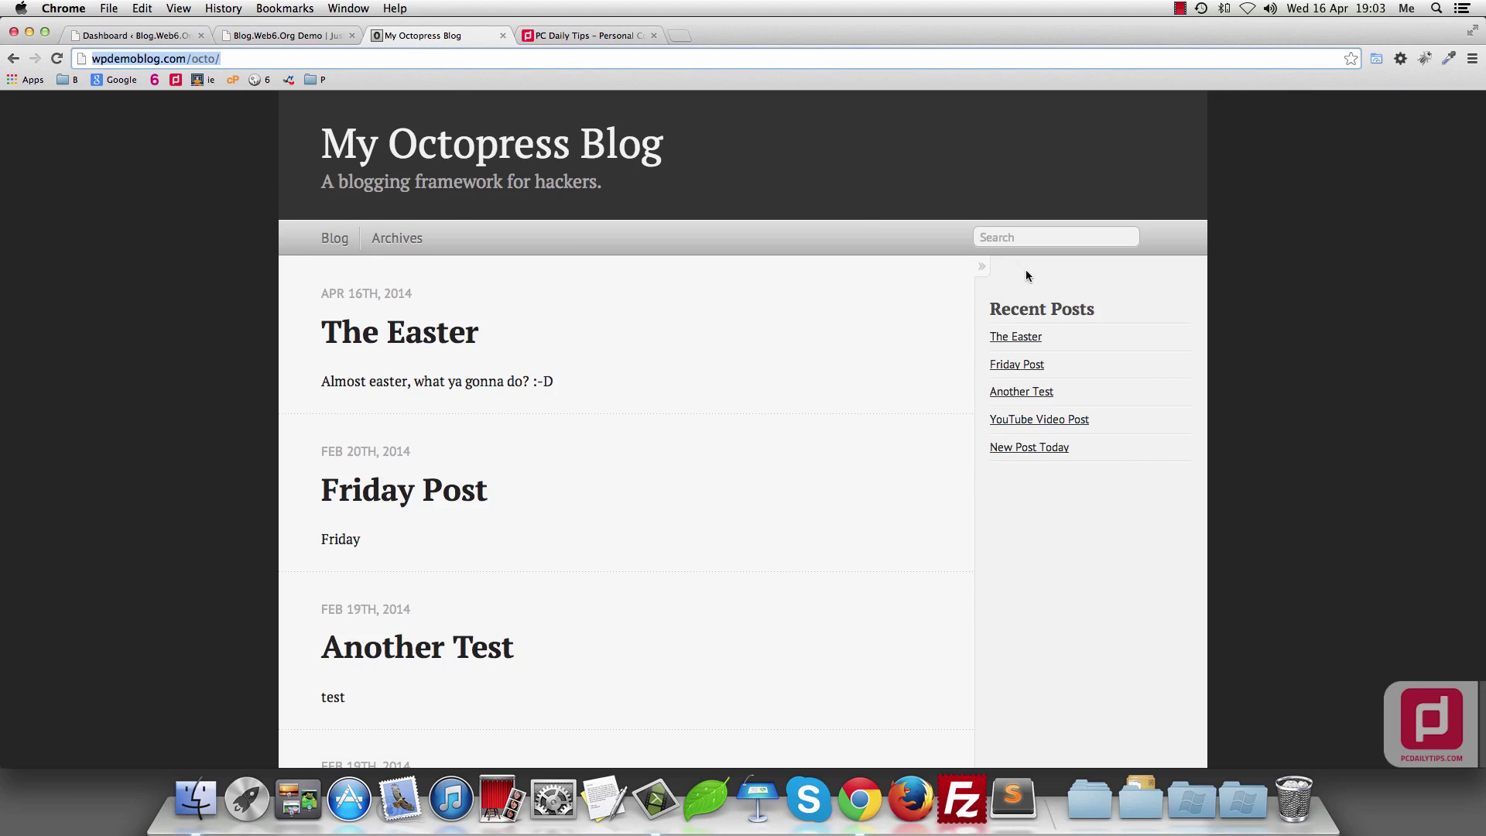
Open The Easter post and highlight the blog/2014/04/16 date path in its URL
left_click(438, 345)
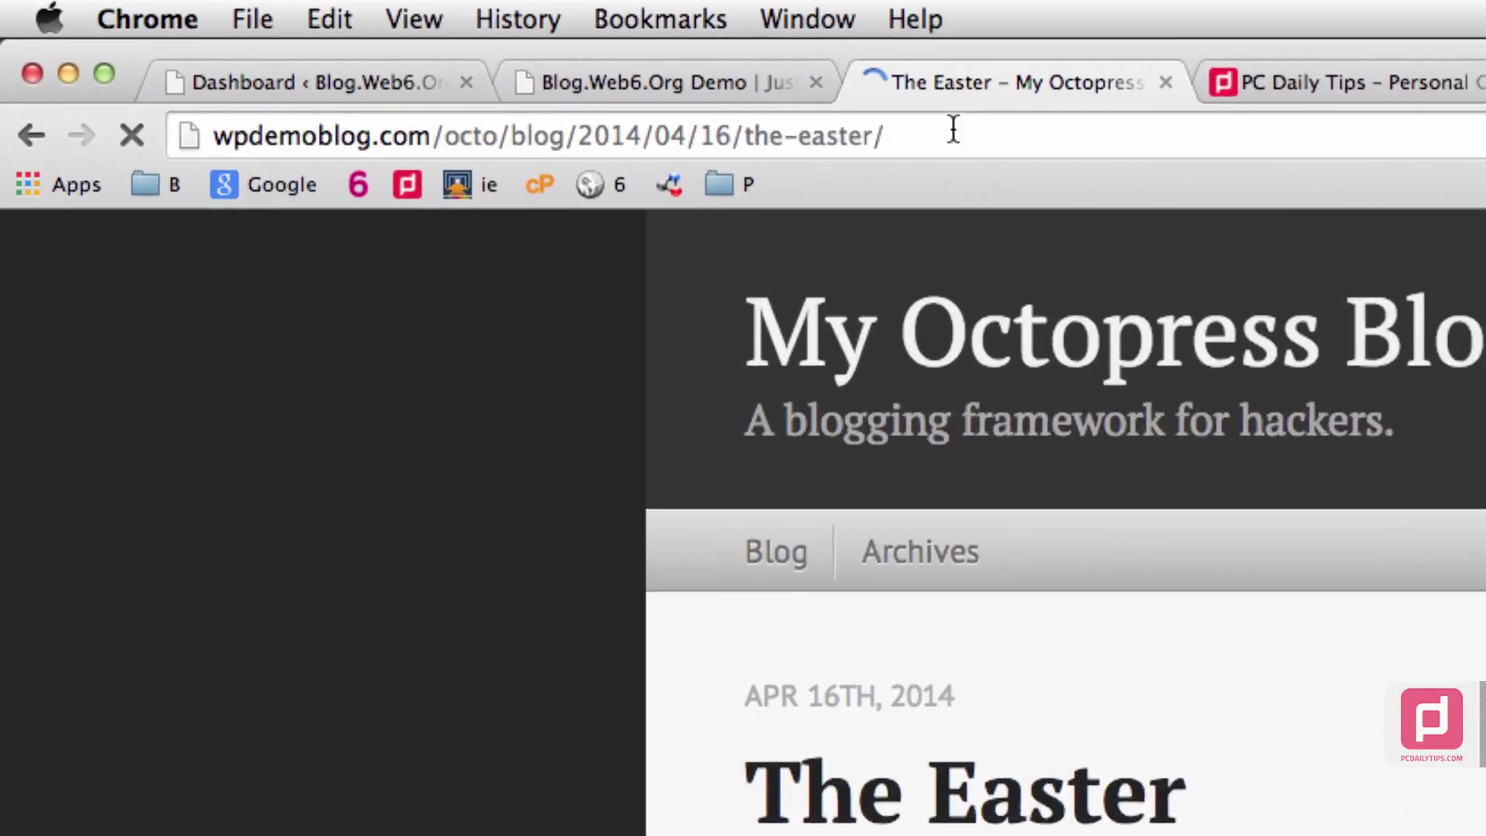
left_click_drag(953, 132, 235, 133)
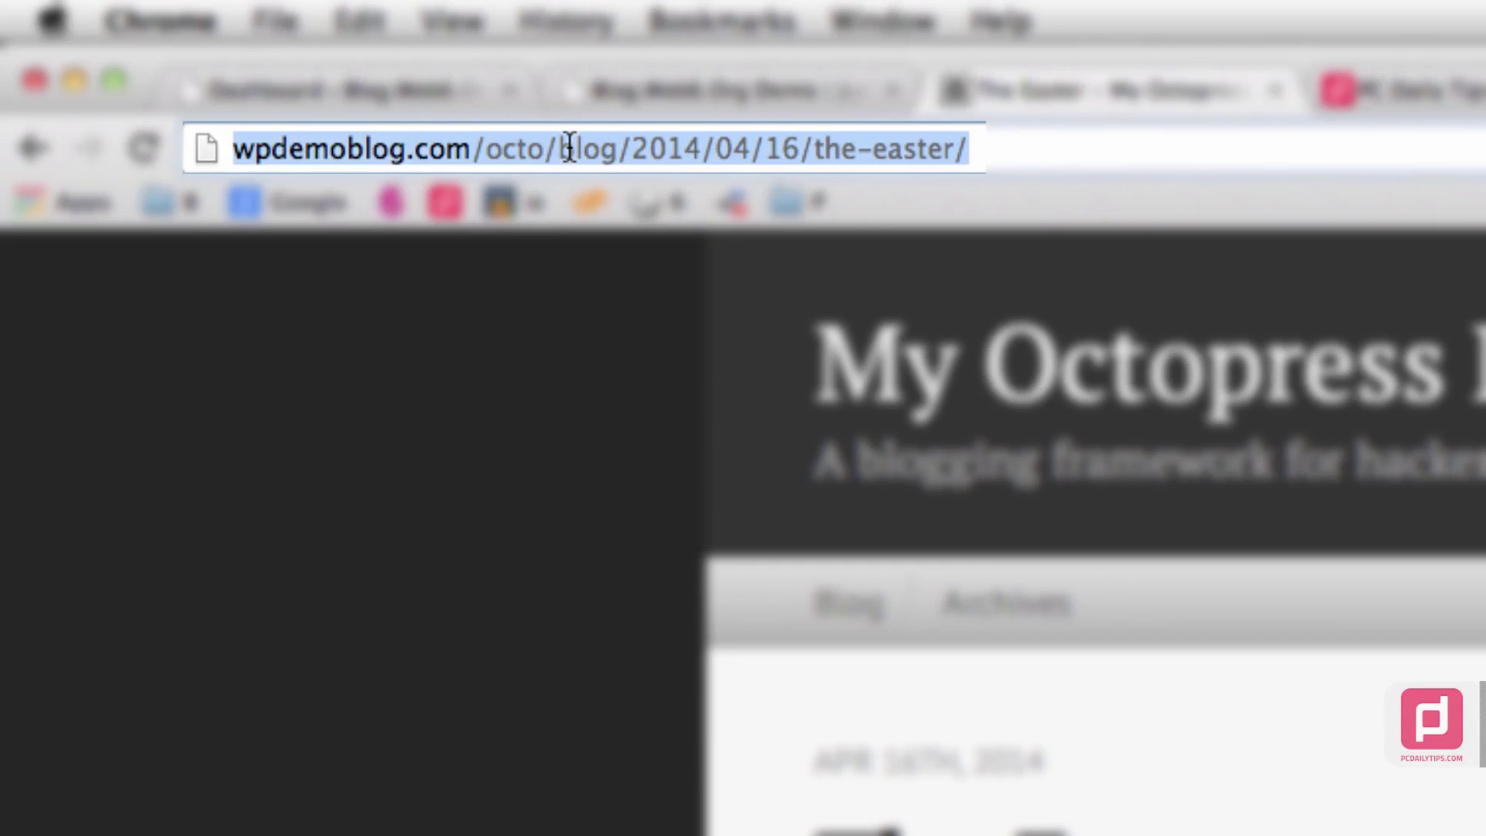
left_click(569, 147)
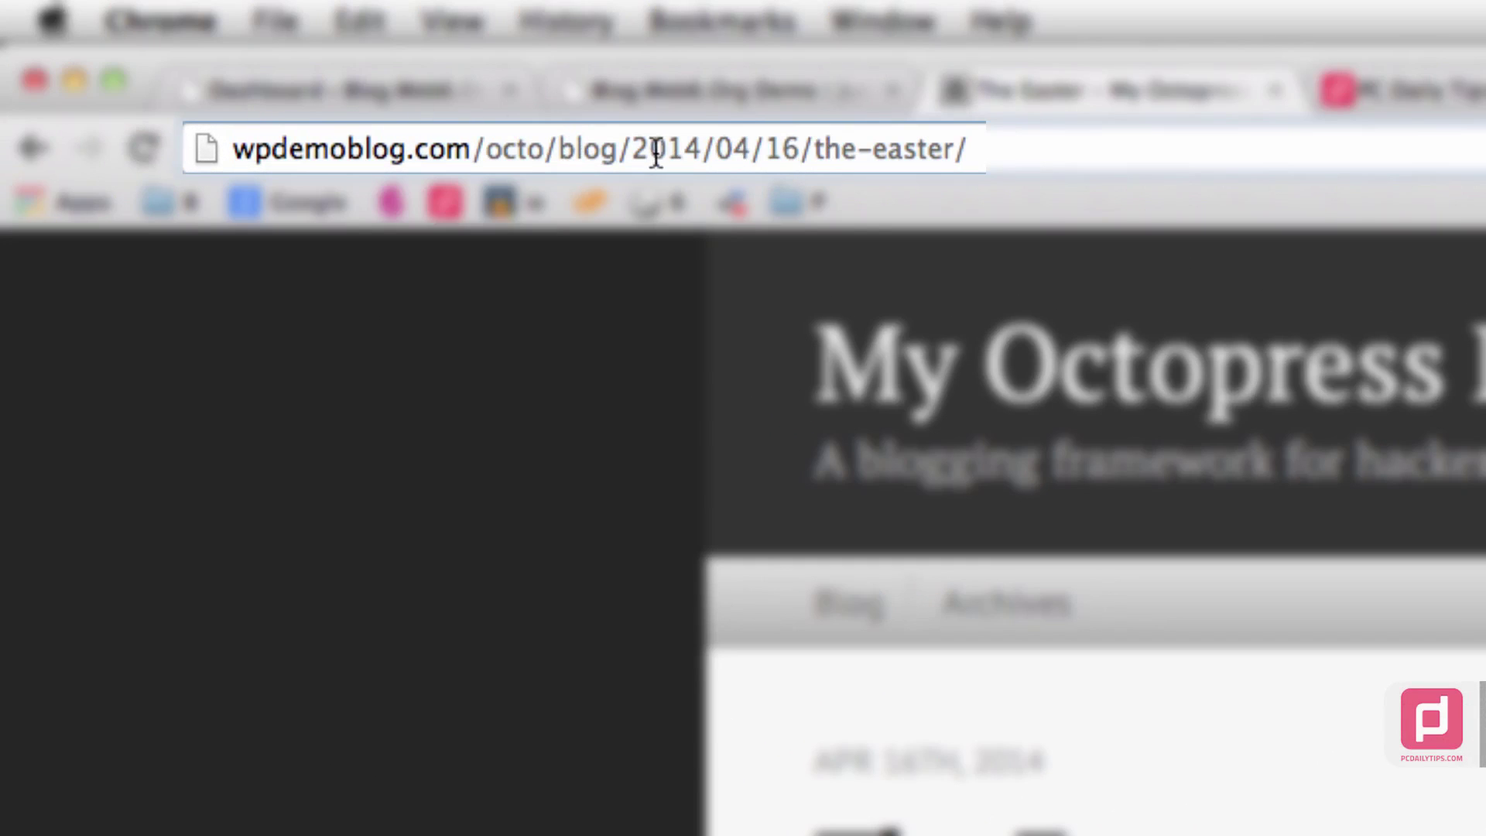
left_click_drag(805, 147, 558, 147)
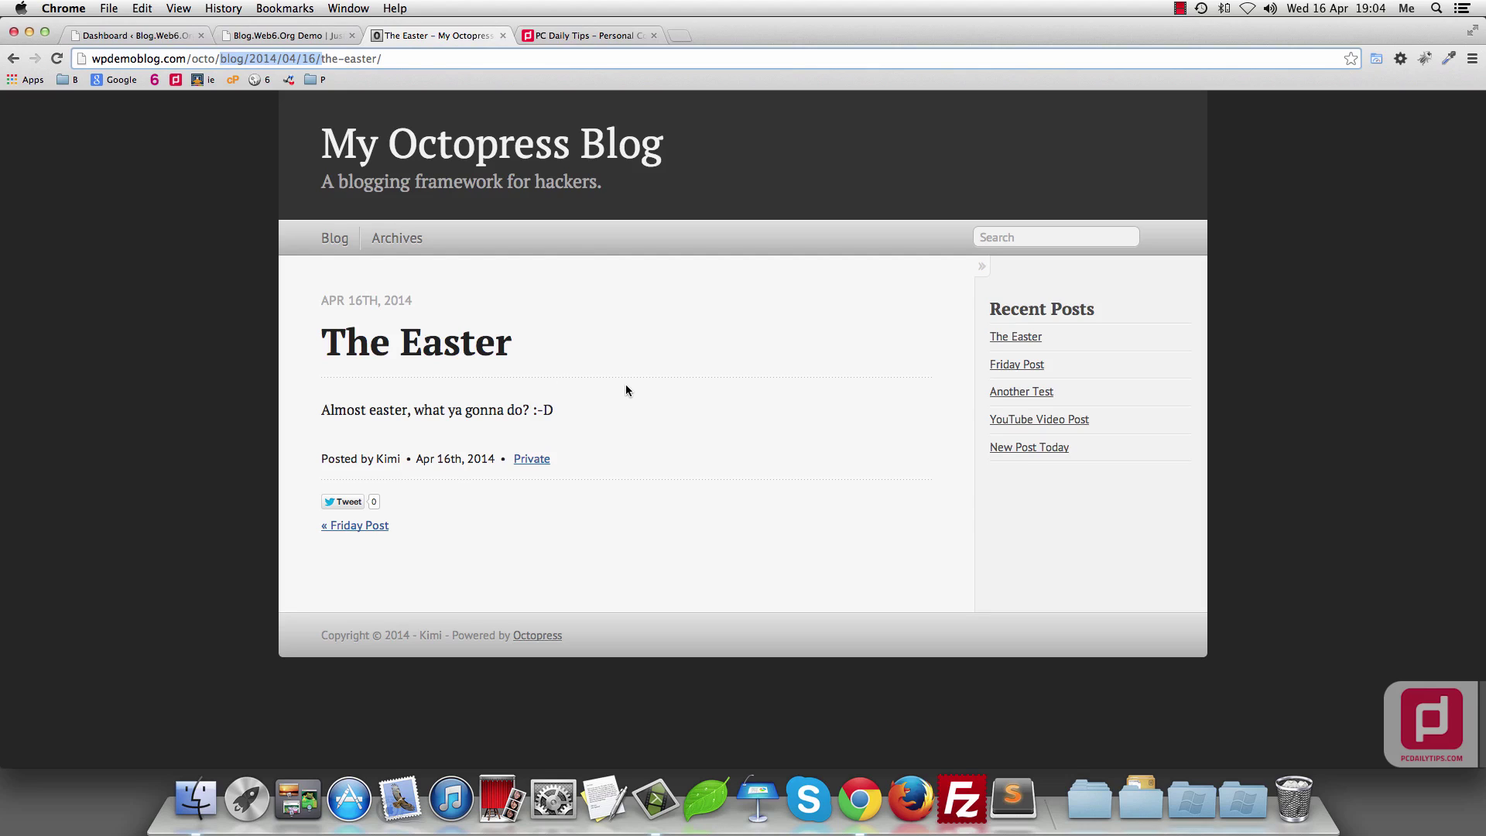
Launch Terminal through Spotlight and clear its screen
key("super+space")
type("term")
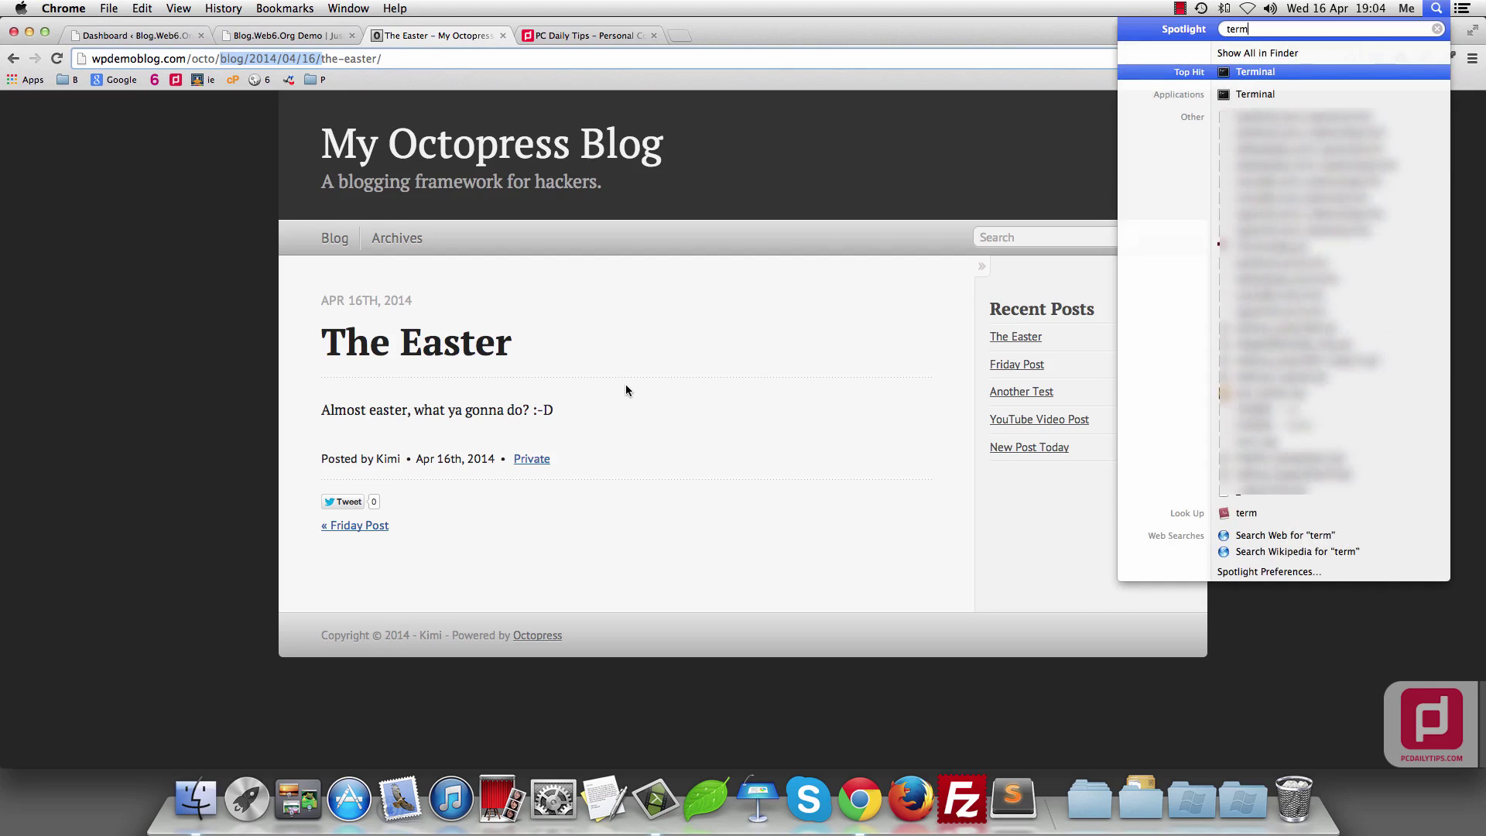
key("Return")
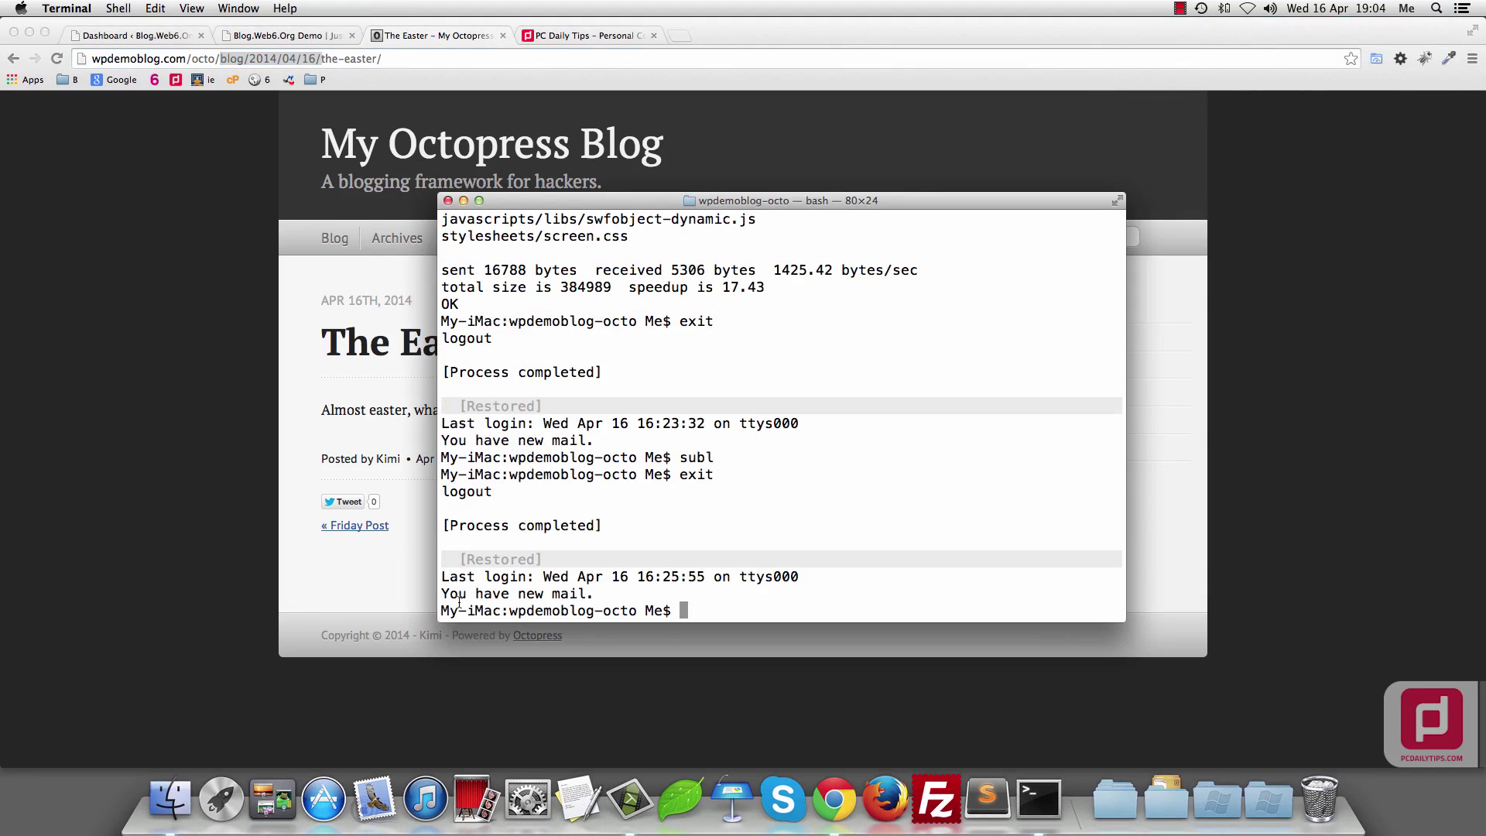
type("clear")
key("Return")
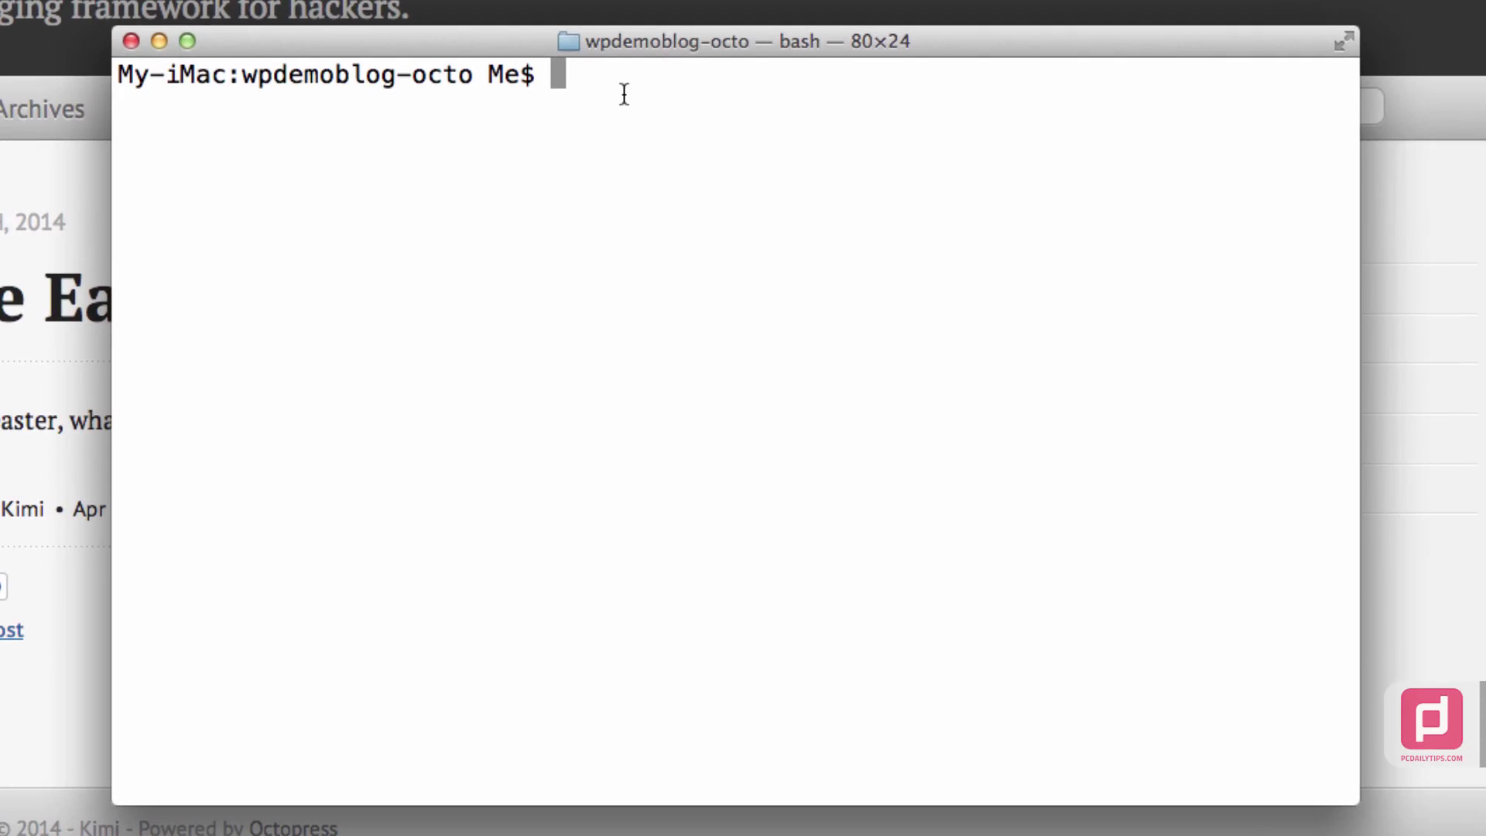
Run rake new_post["This is Wednesday"] to create the new post file
type("rake new")
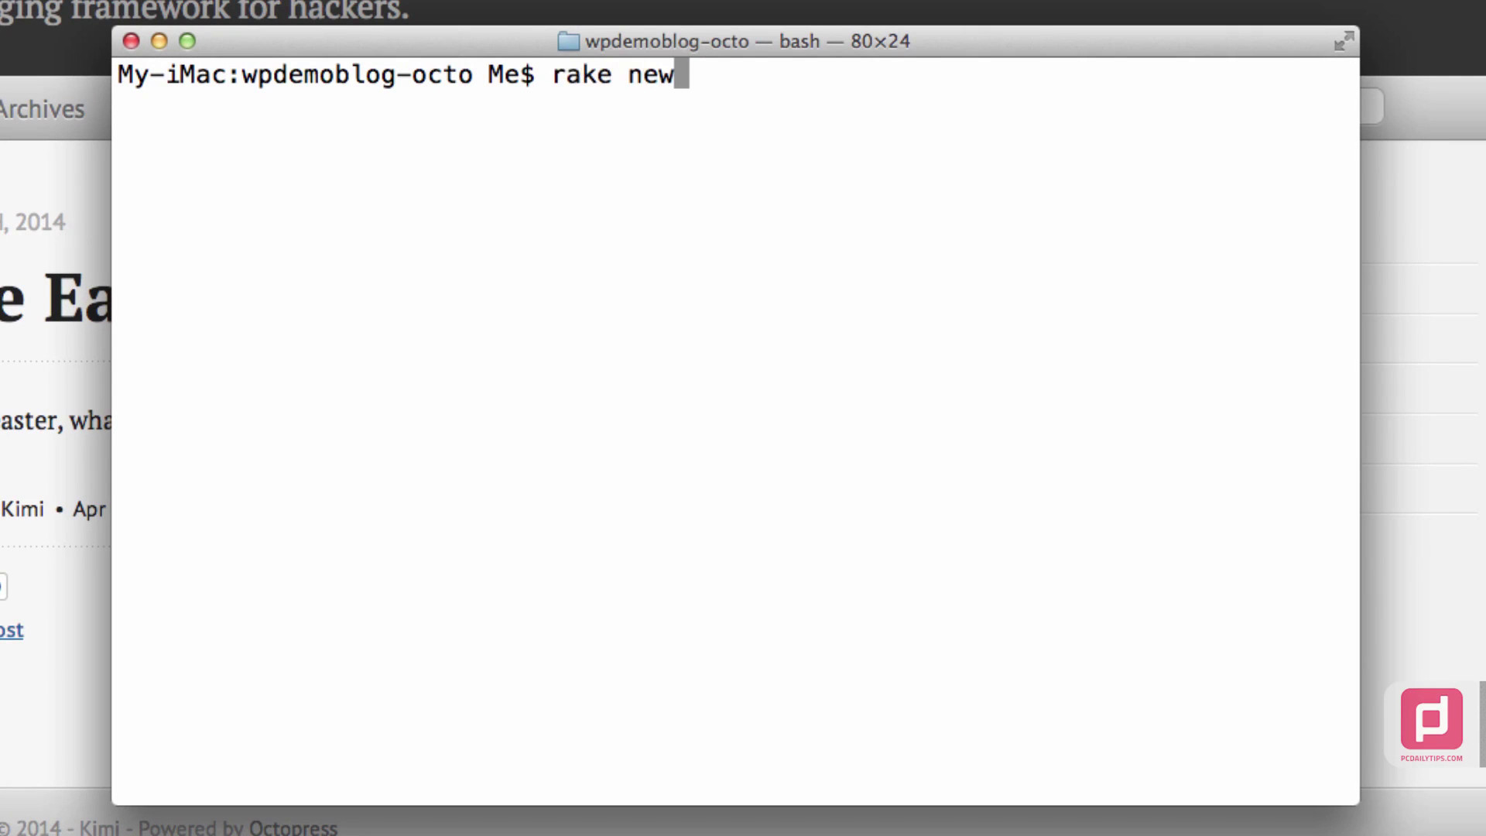
type("_post")
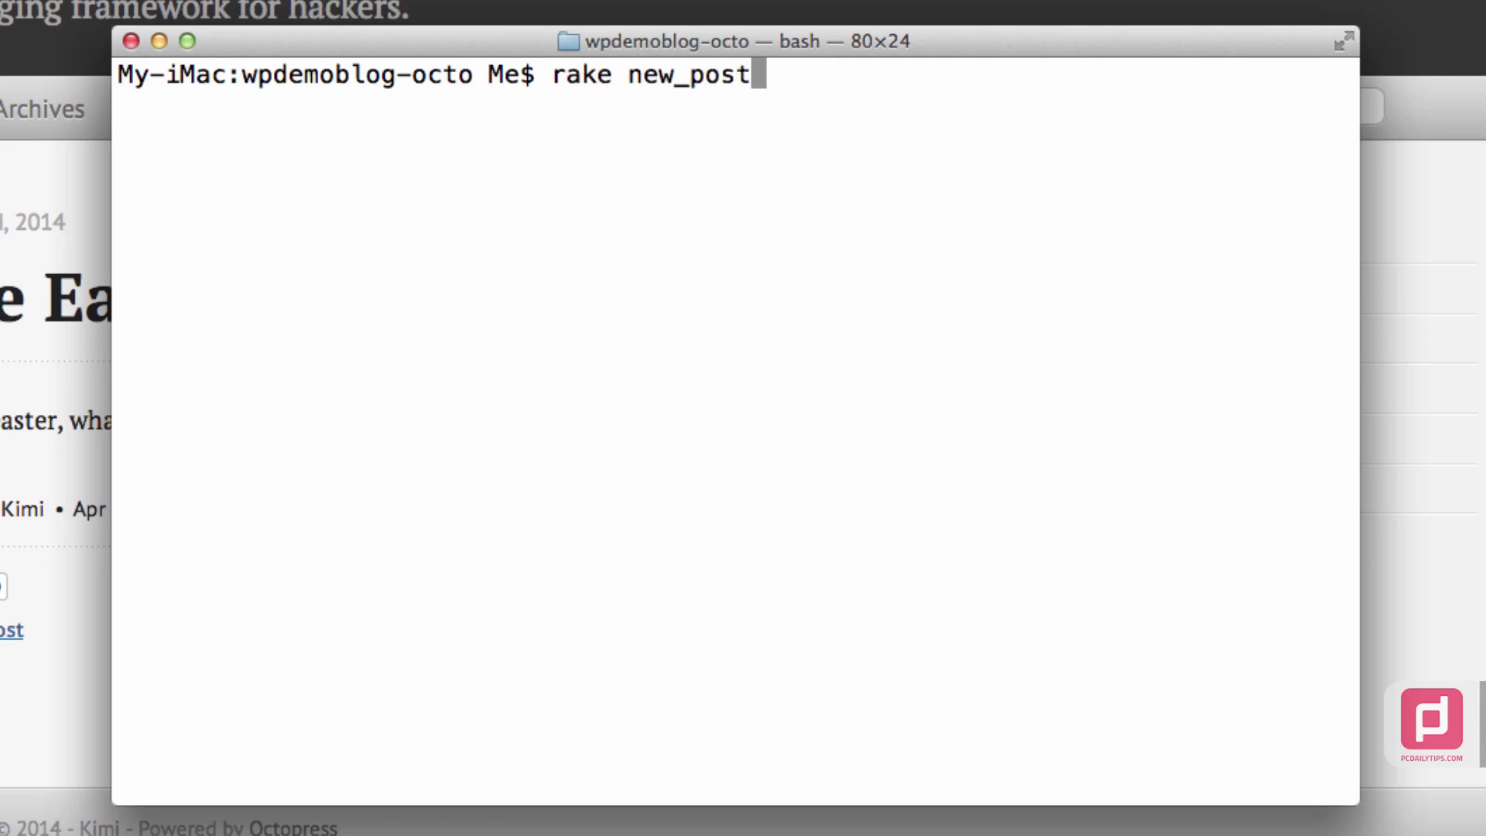
type("[]")
key("Left")
type("\"\"")
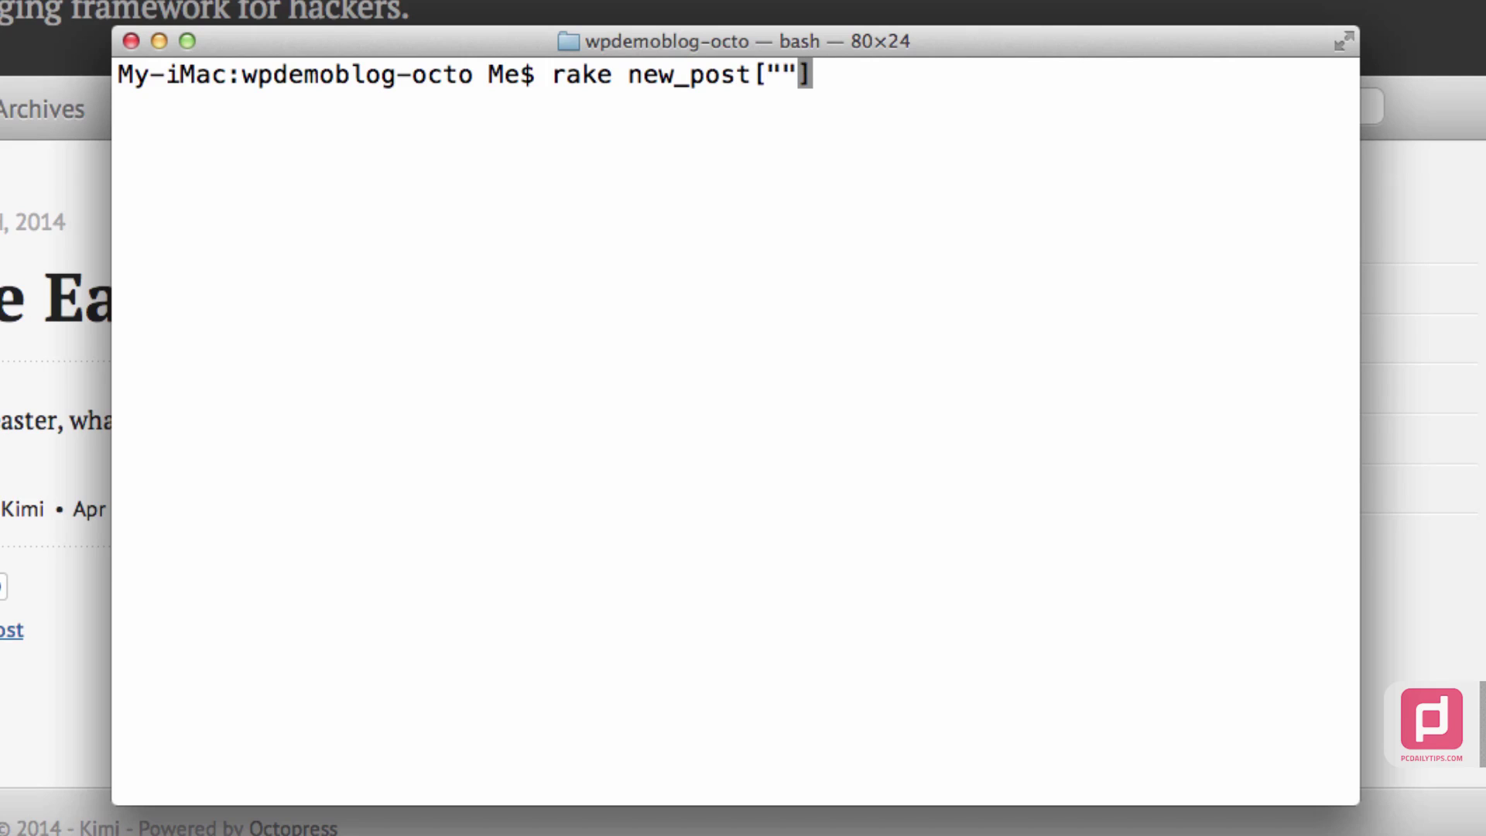
key("Left")
type("This is ")
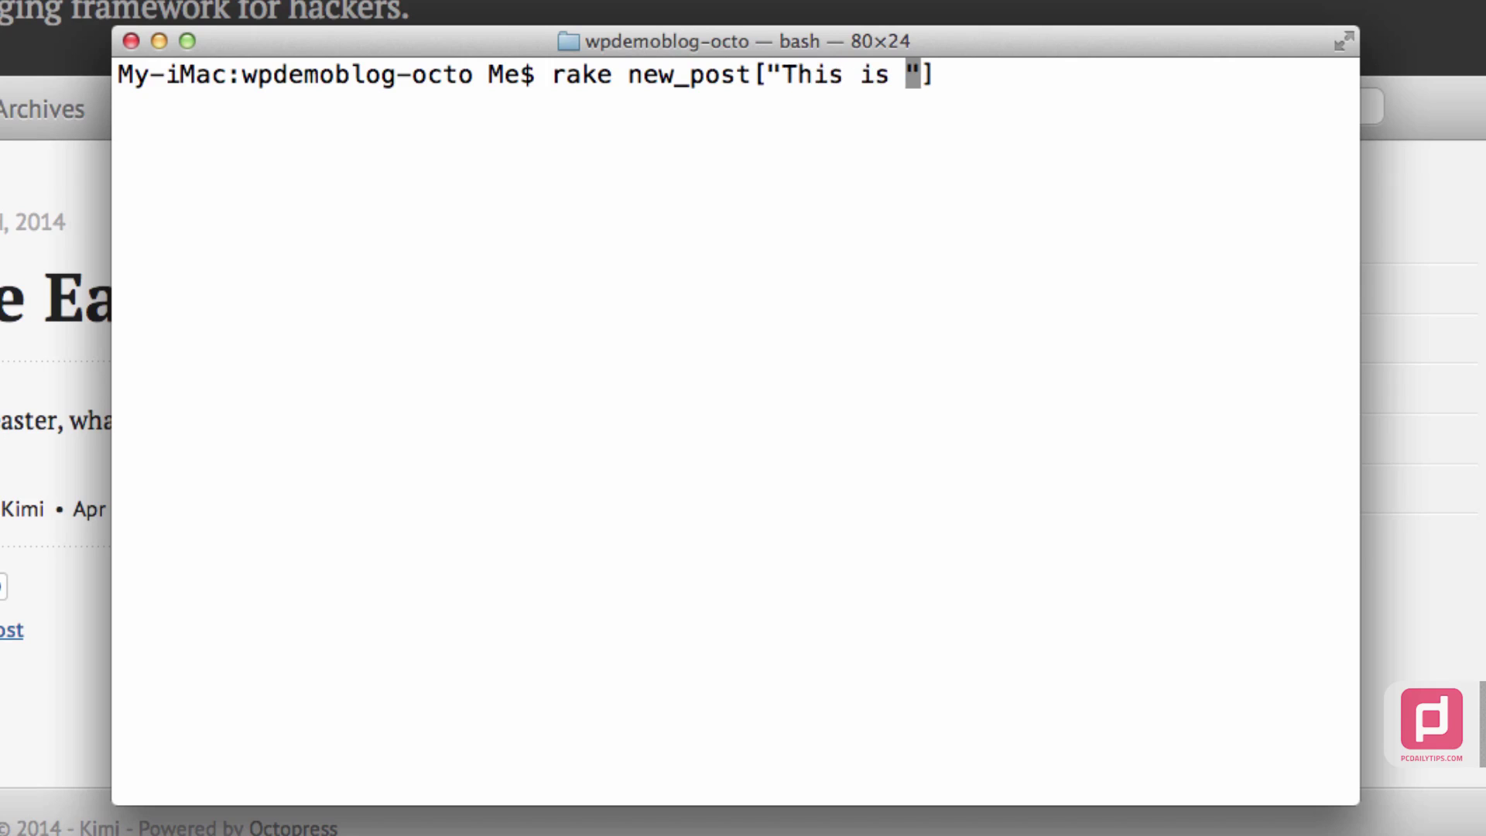
type("Wednes")
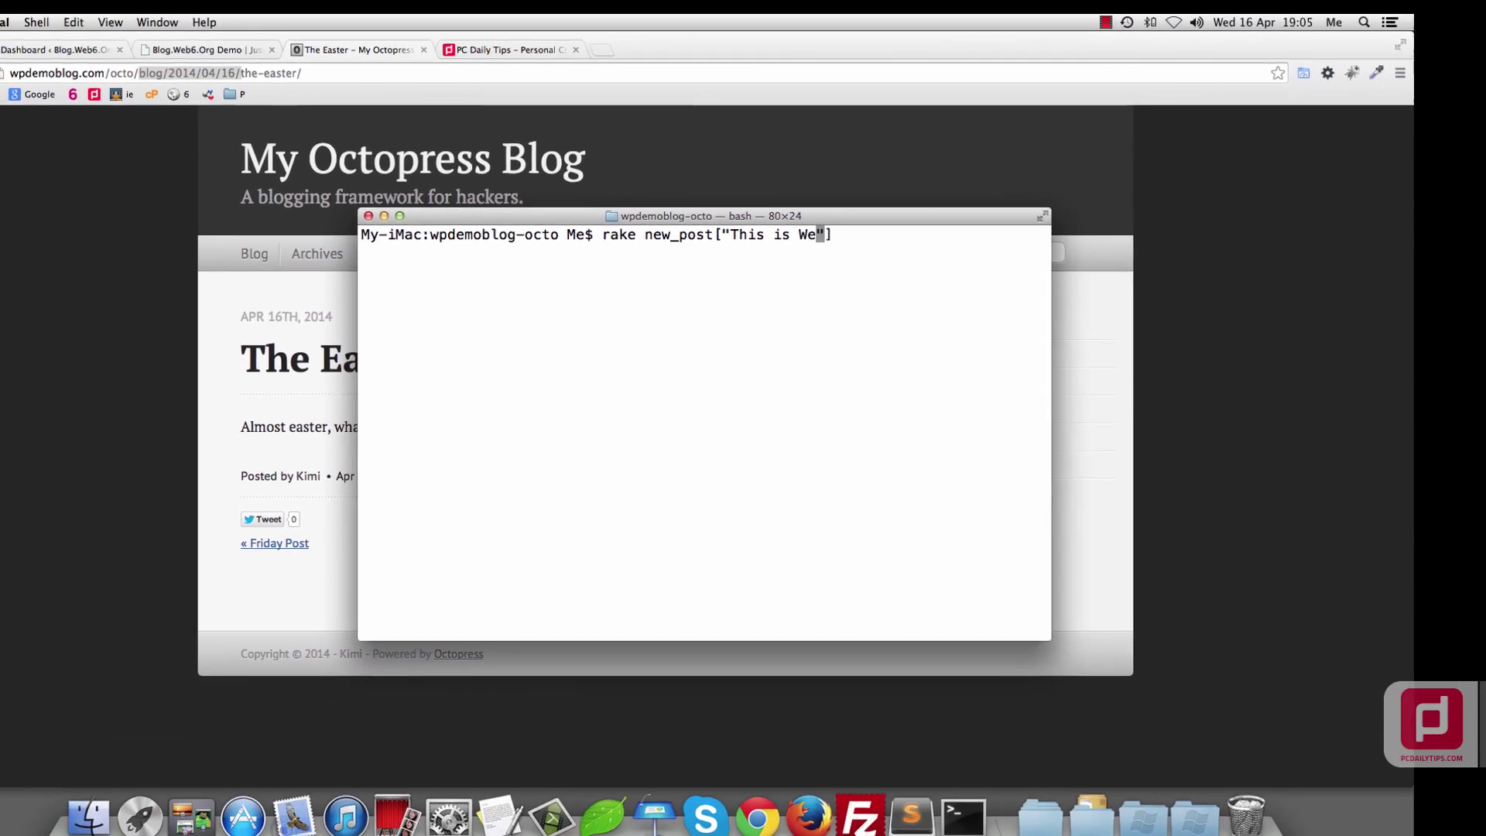
type("day")
key("Right")
key("Return")
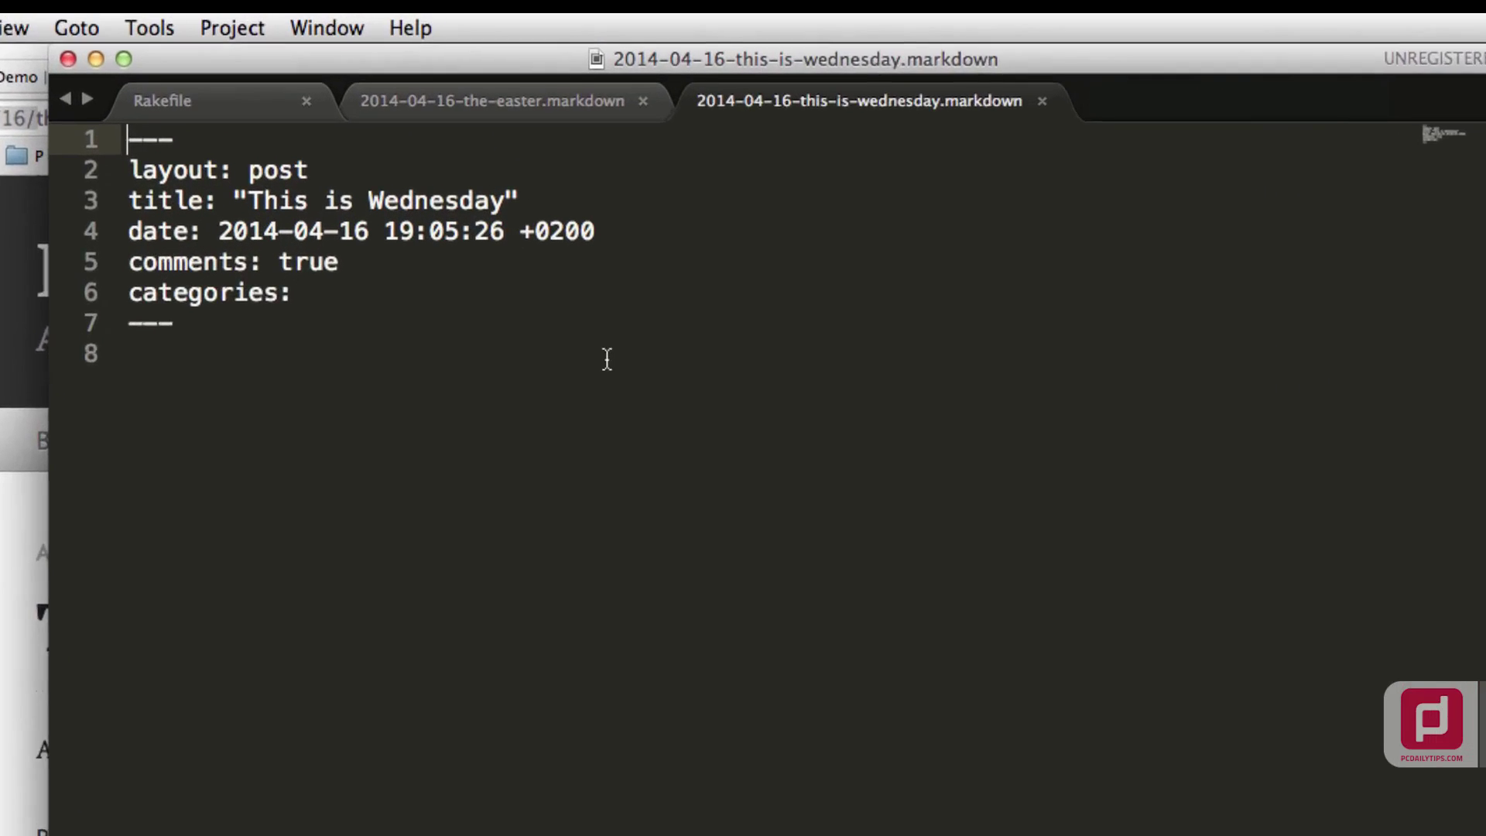
Set the category to Random, write "Thank you for watching this video!" as the body, and save
left_click(350, 323)
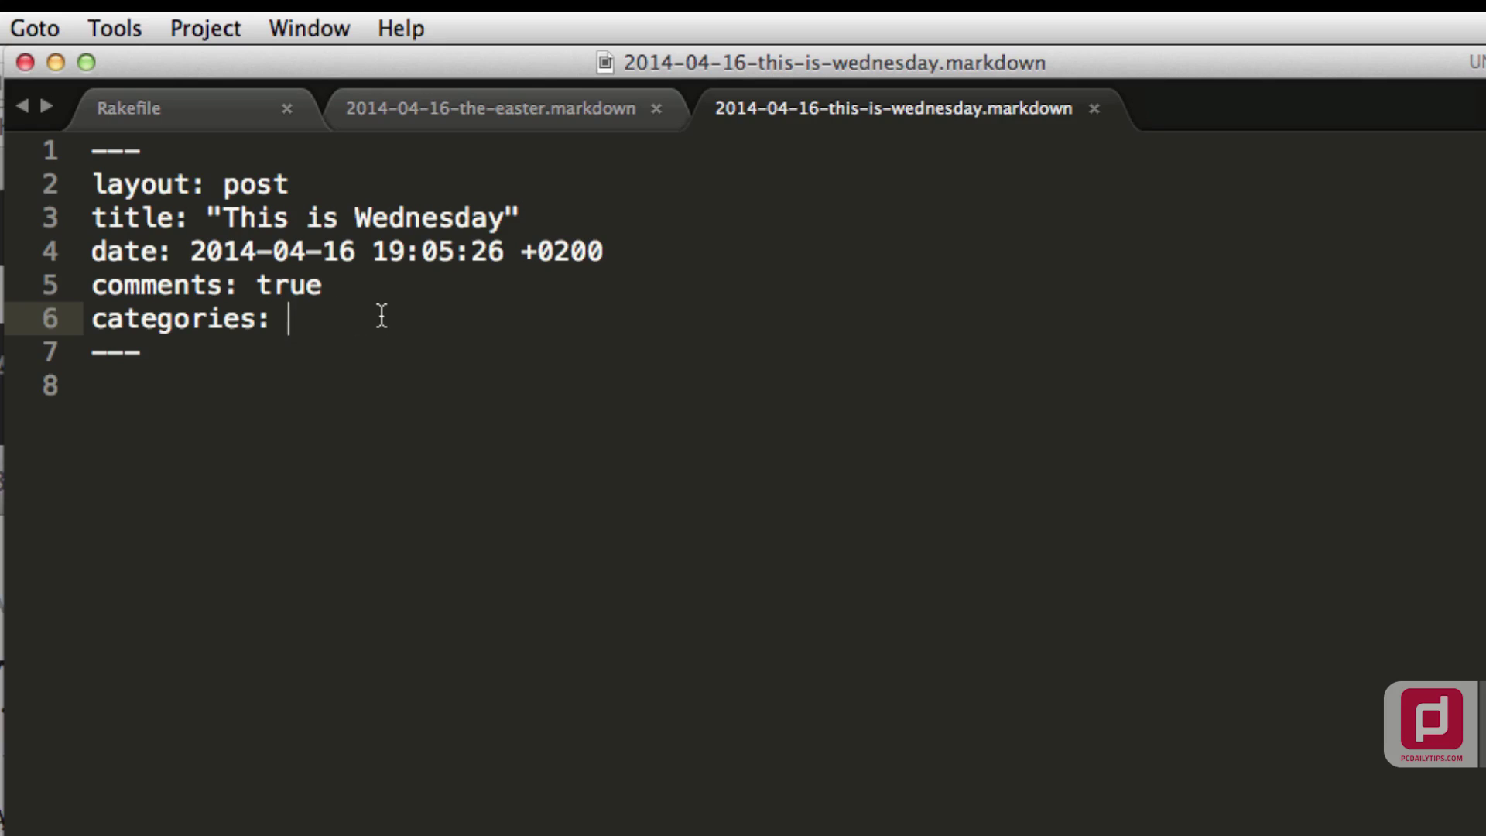
type("Random")
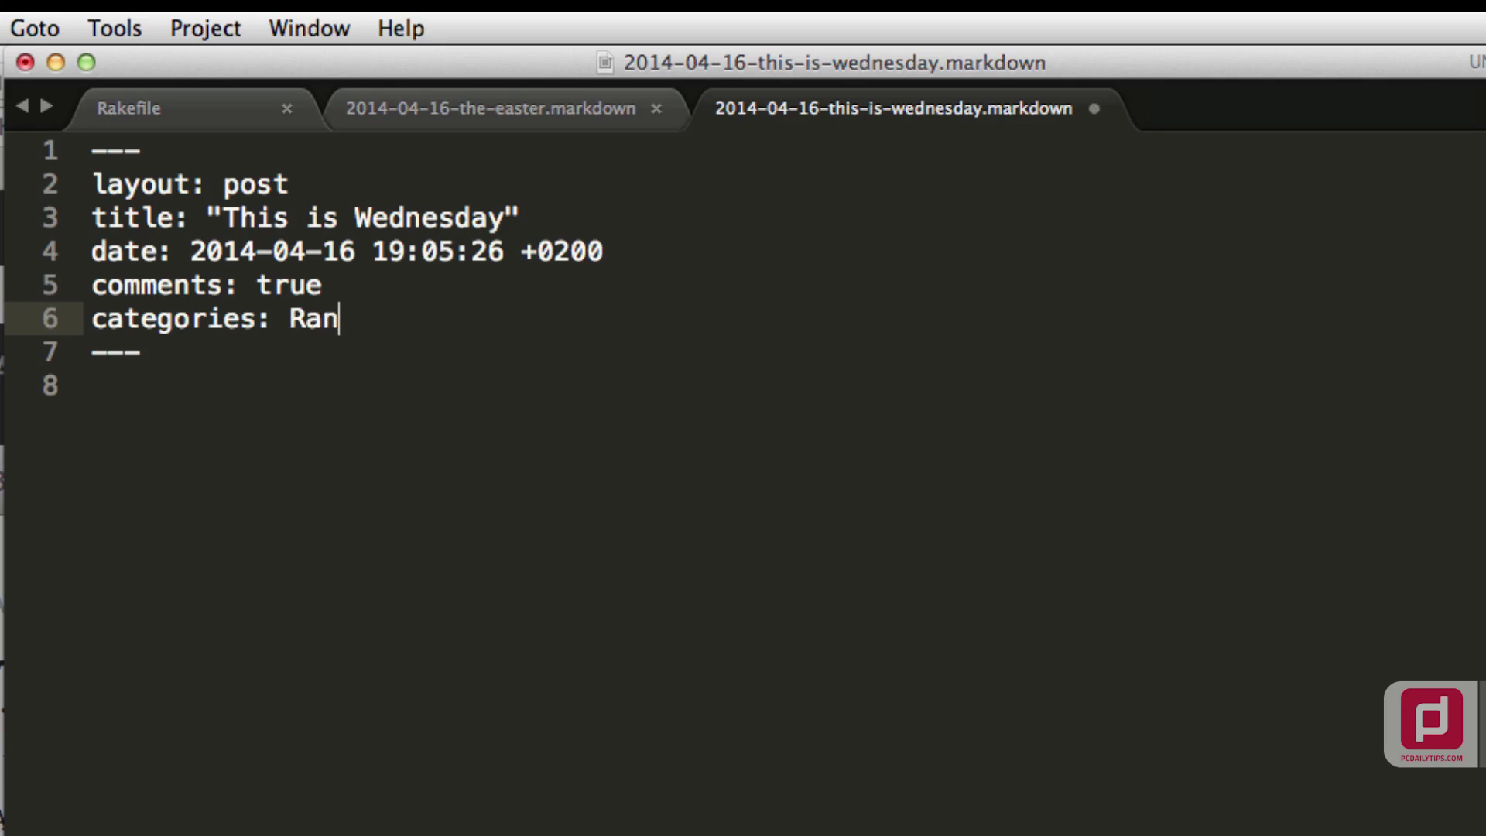
left_click(306, 397)
type("Thank you")
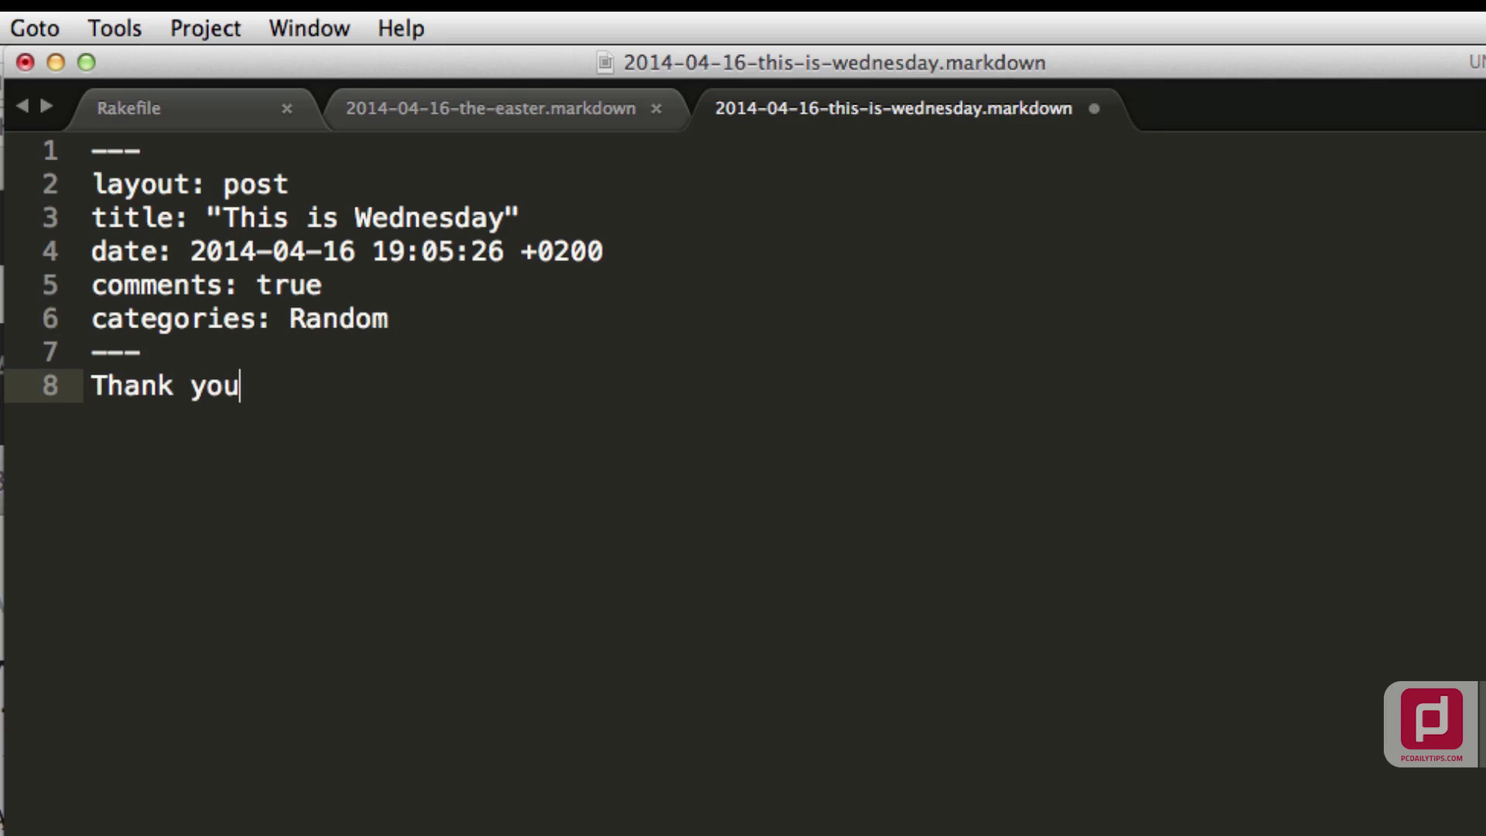
type(" post")
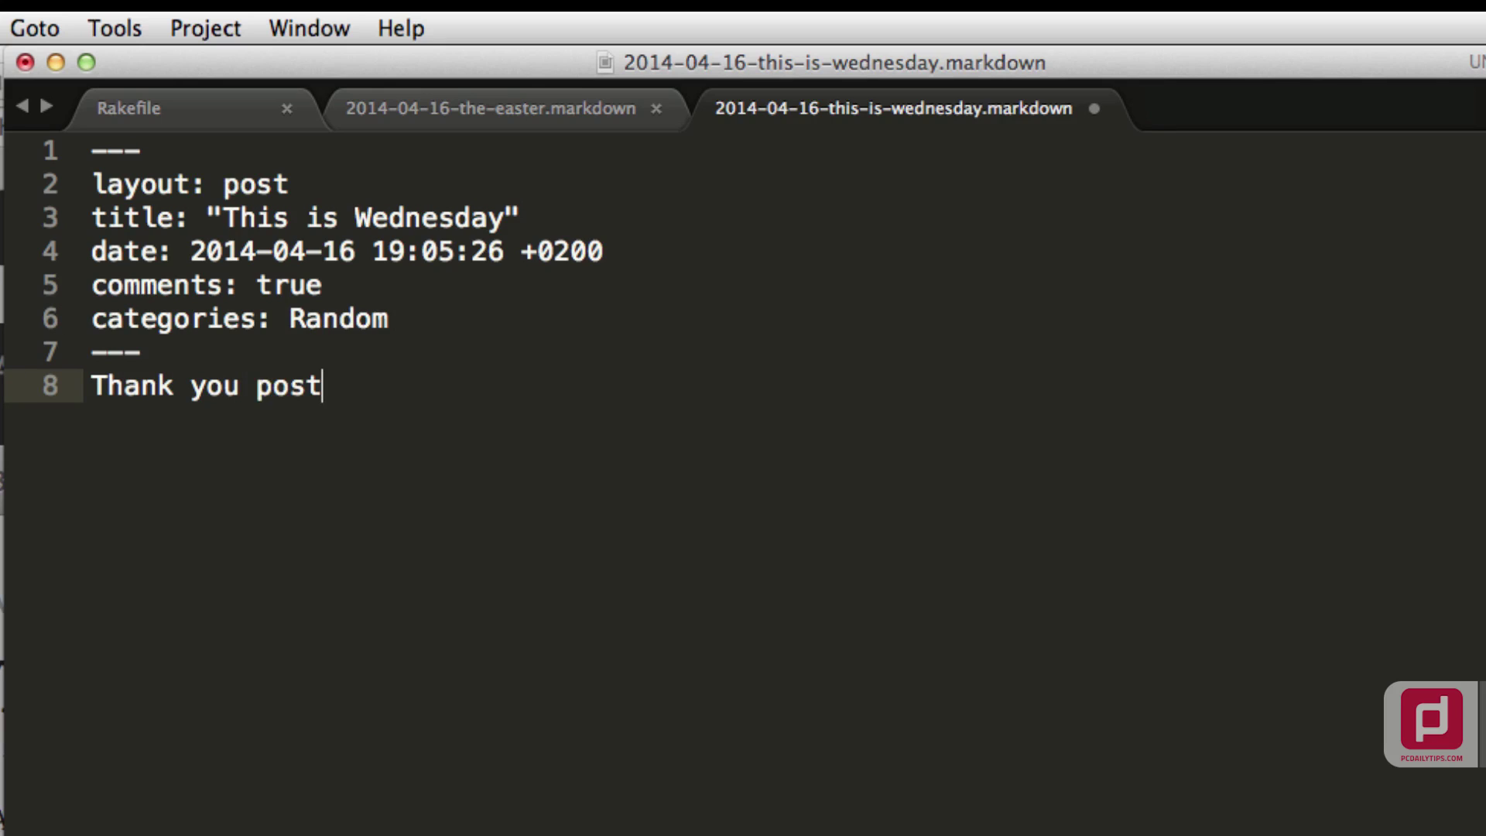
key("BackSpace")
key("BackSpace")
key("BackSpace")
key("BackSpace")
key("BackSpace")
type("for warc")
key("BackSpace")
key("BackSpace")
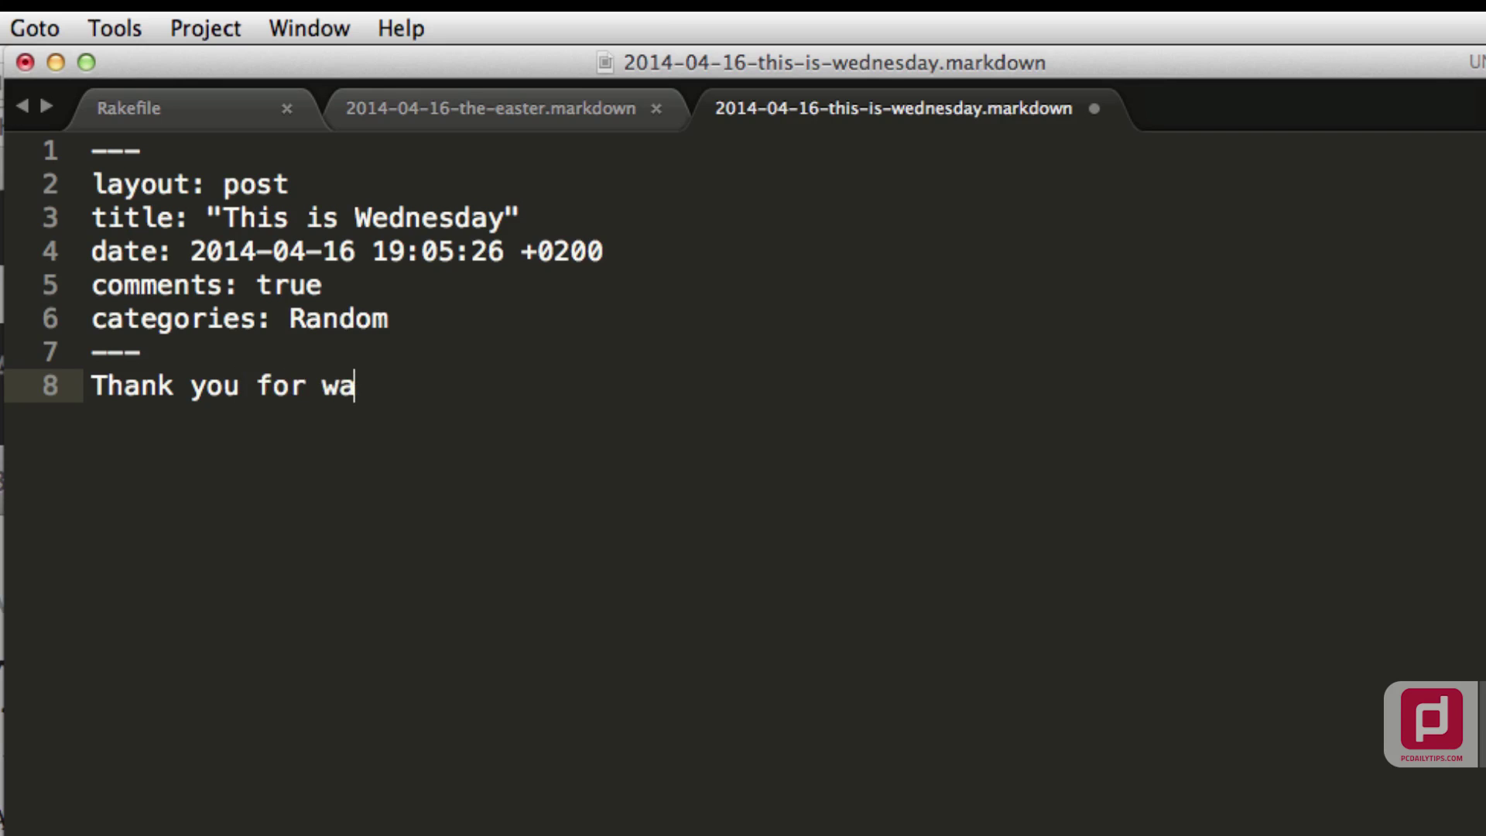
type("tching ")
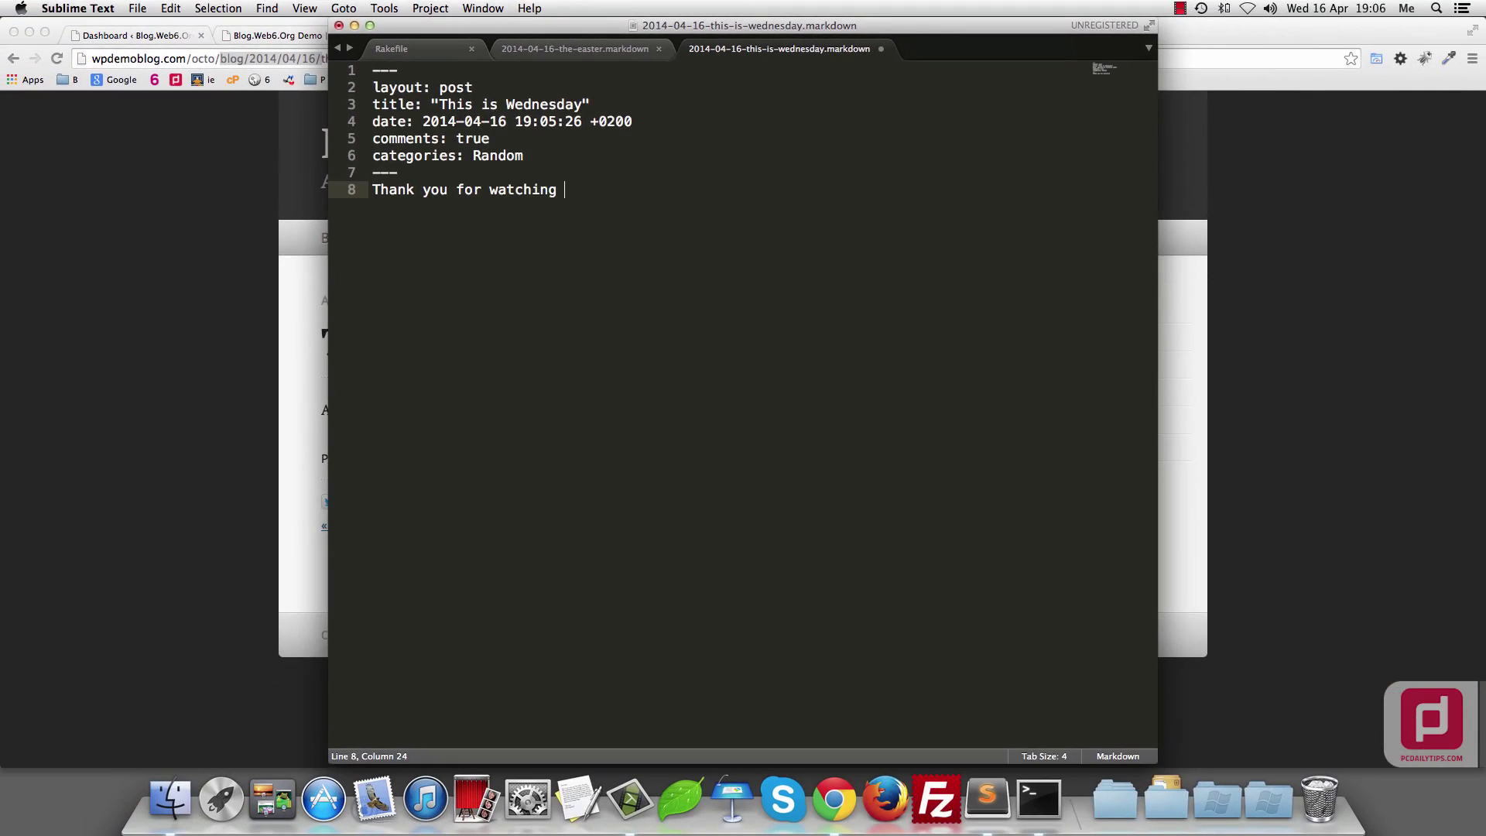
type("this video!")
key("super+s")
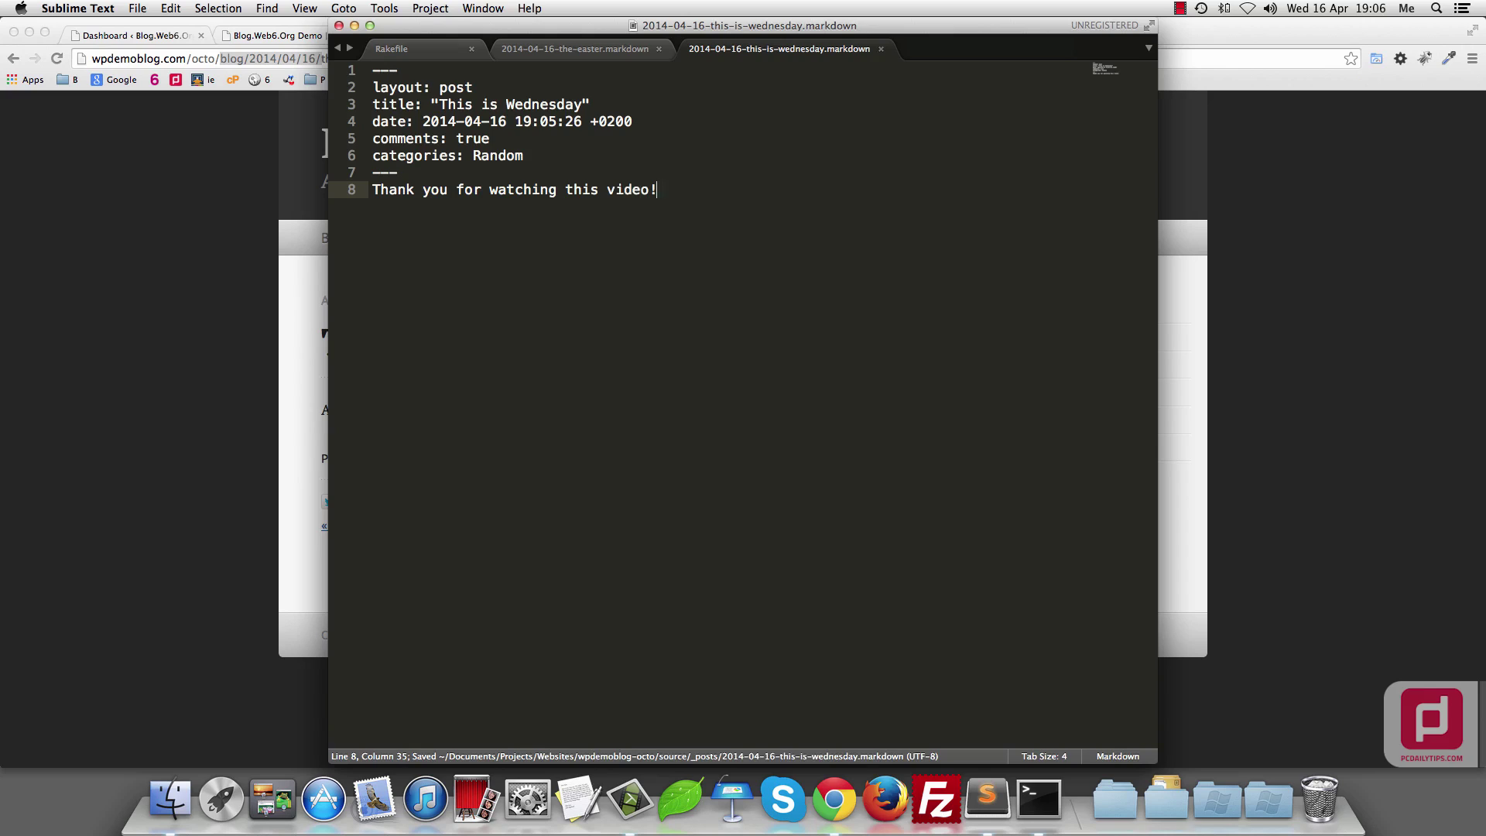
key("super+h")
Run 'rake generate && rake deploy' and supply the server password to publish the site
left_click(482, 192)
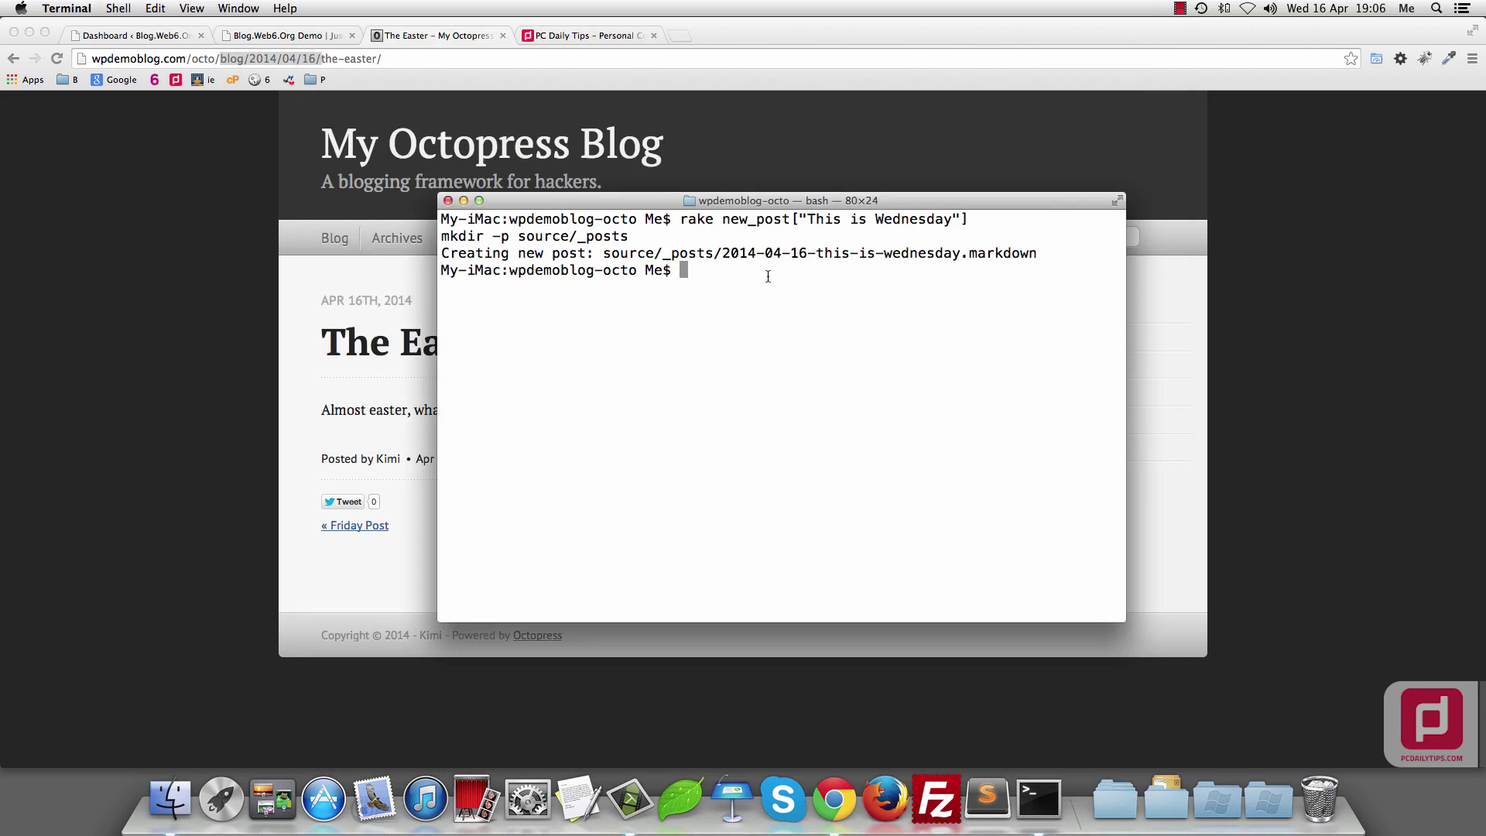
left_click(305, 288)
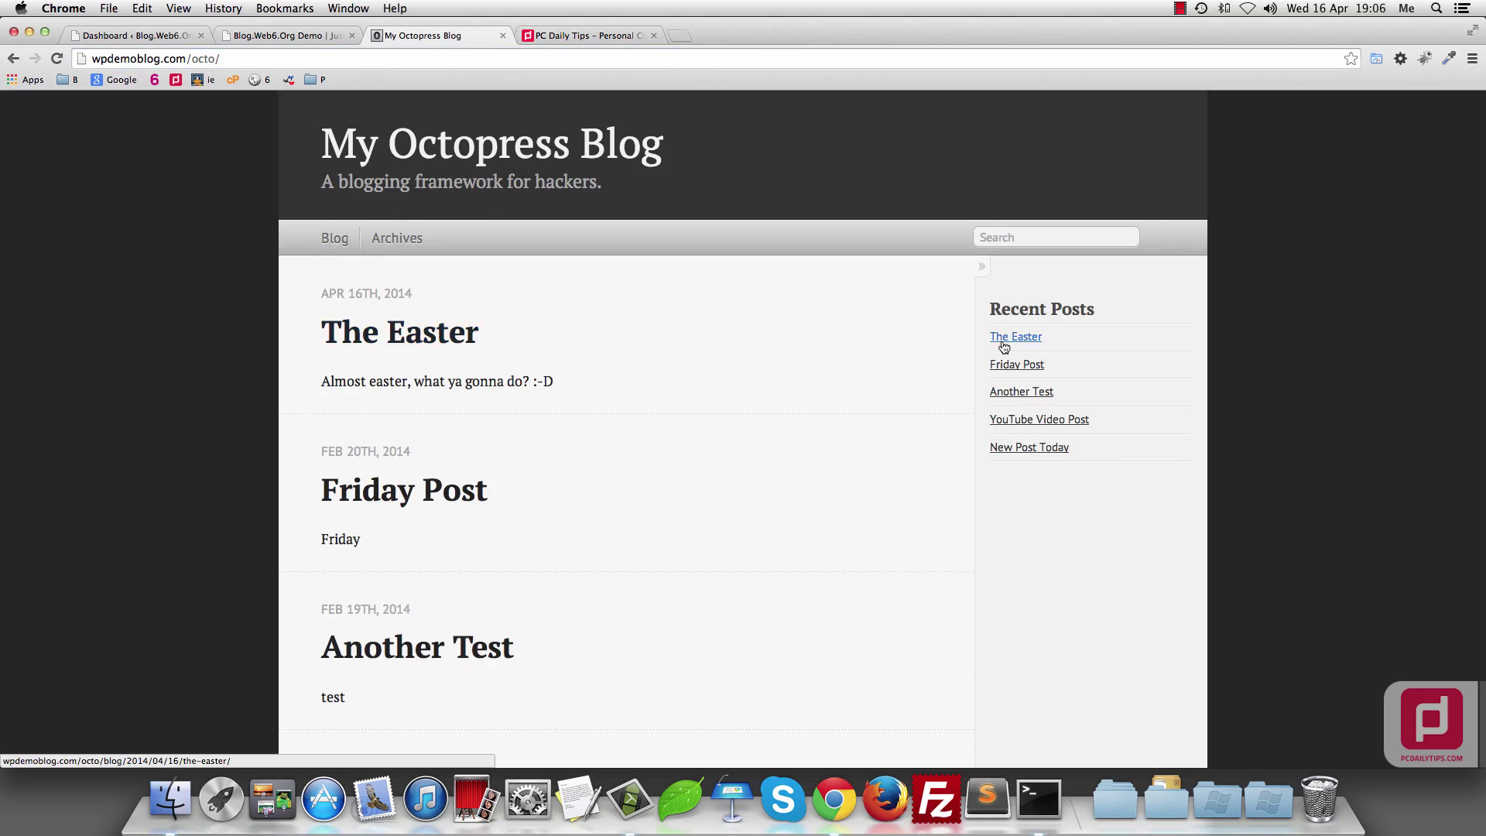
left_click(1041, 801)
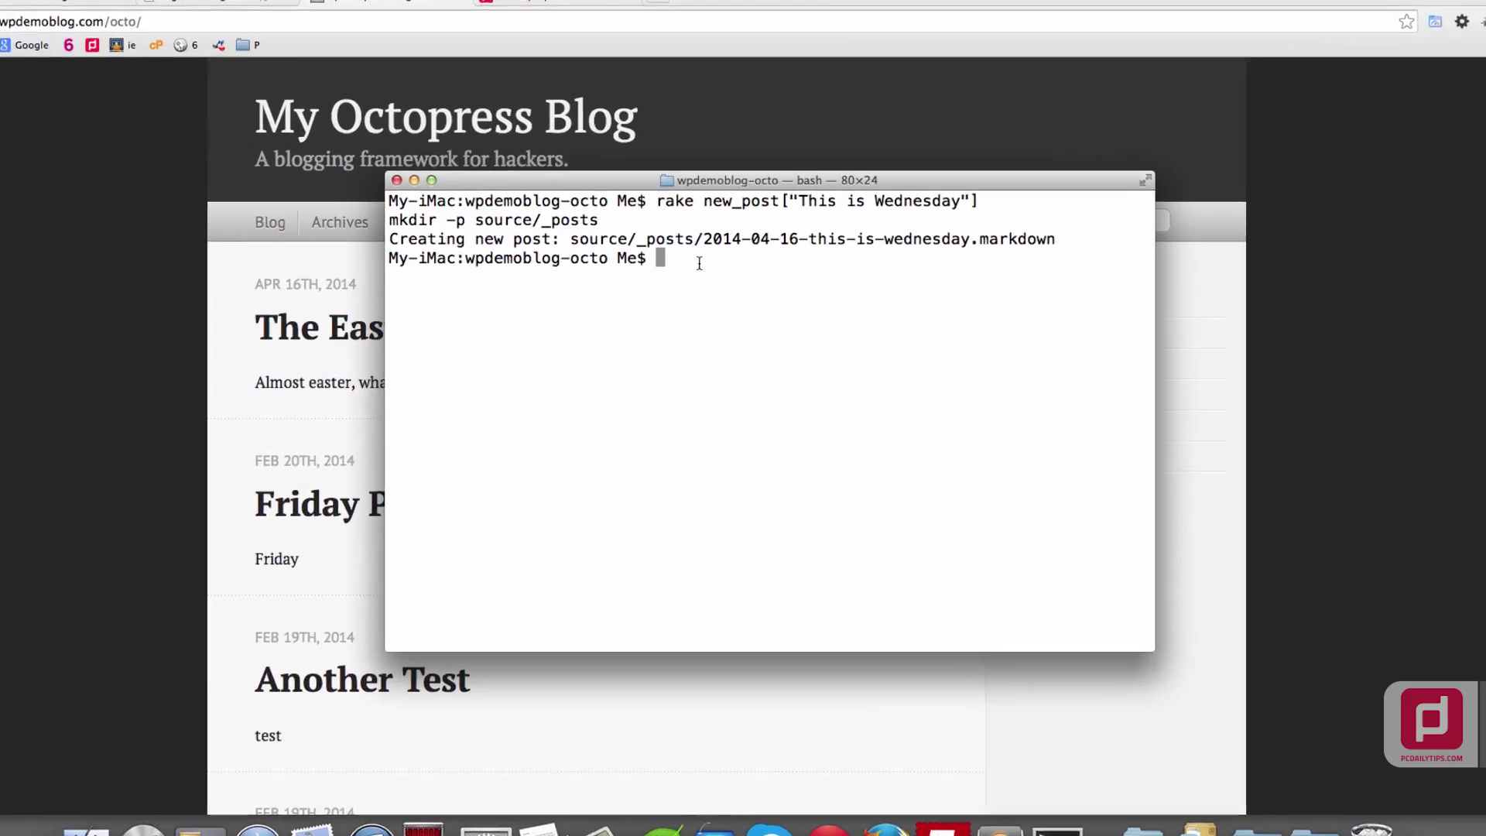
type("rake gene")
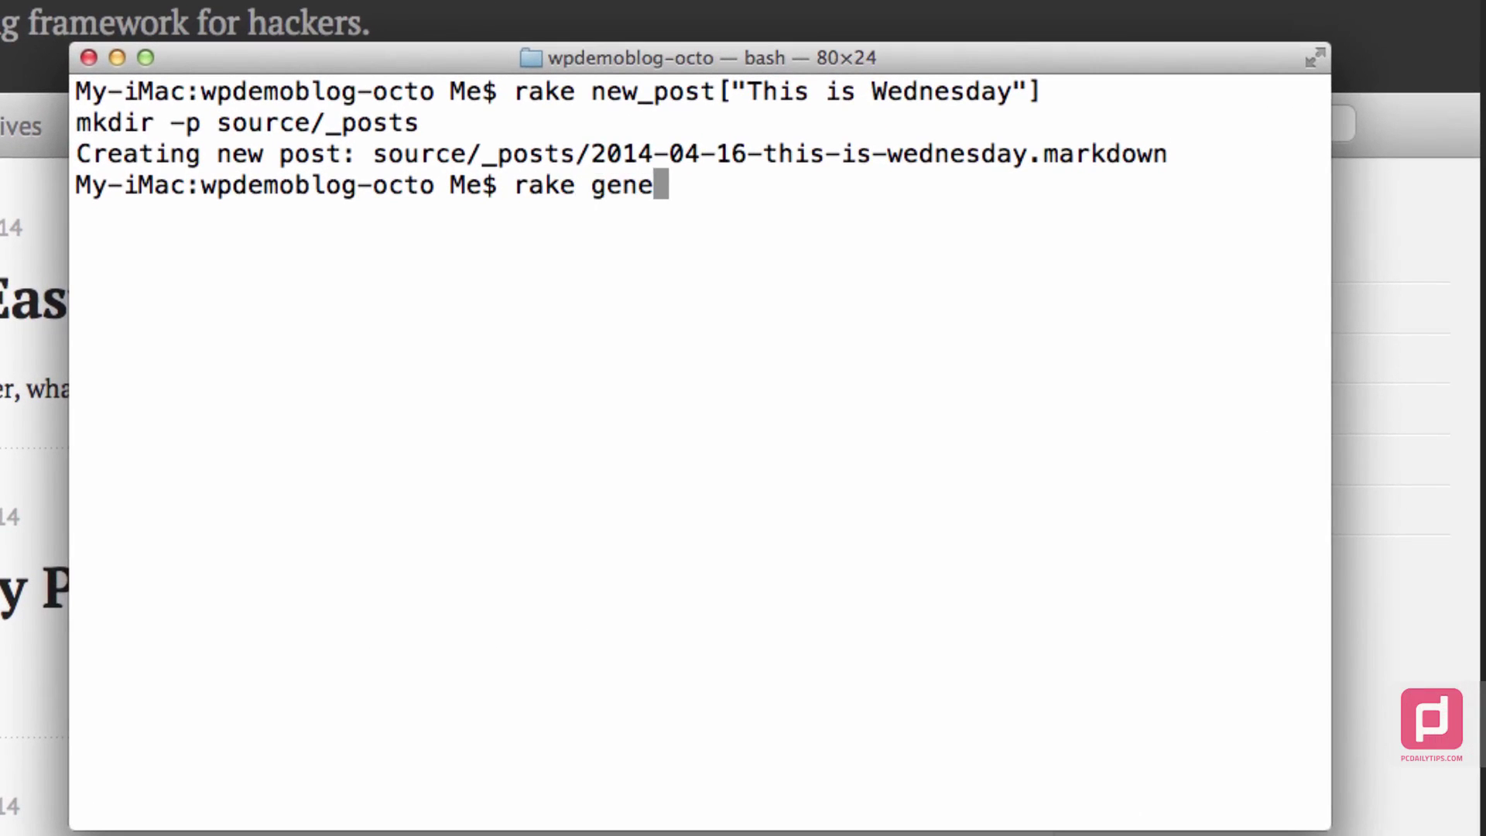
type("rate ")
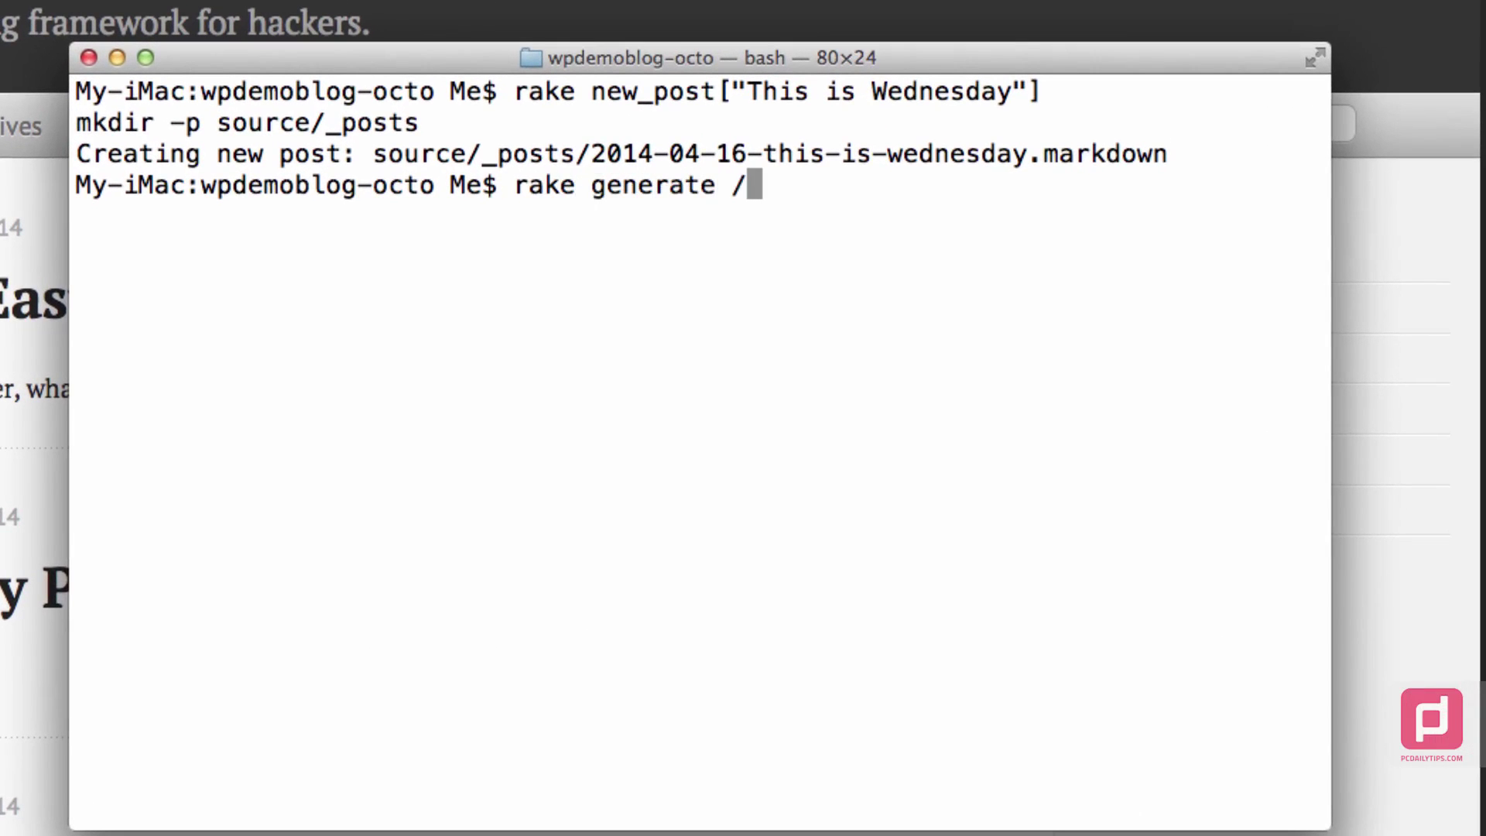
type("&& ")
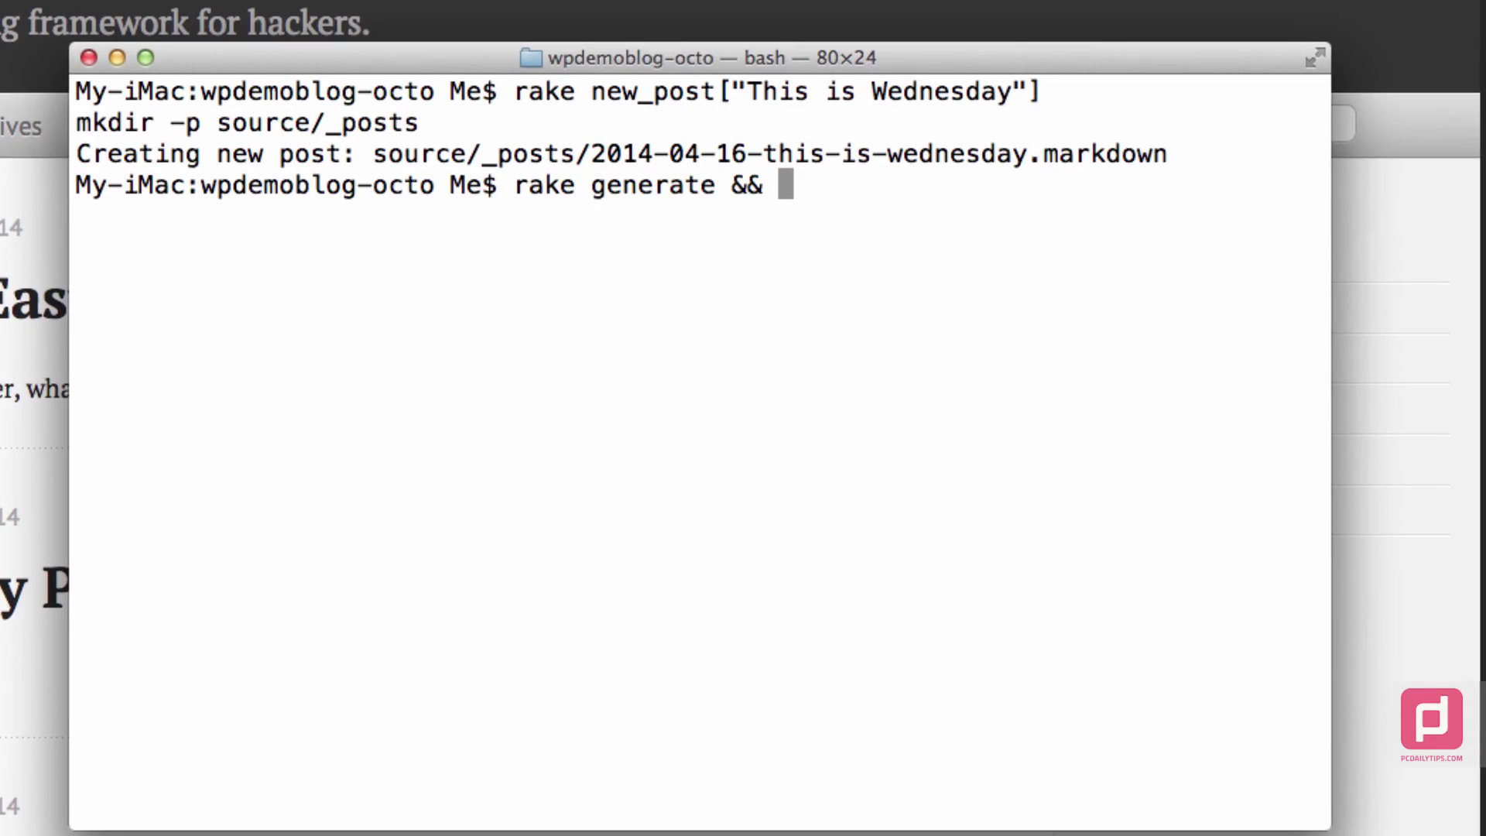
type("rake deo")
key("BackSpace")
type("ploy")
key("Return")
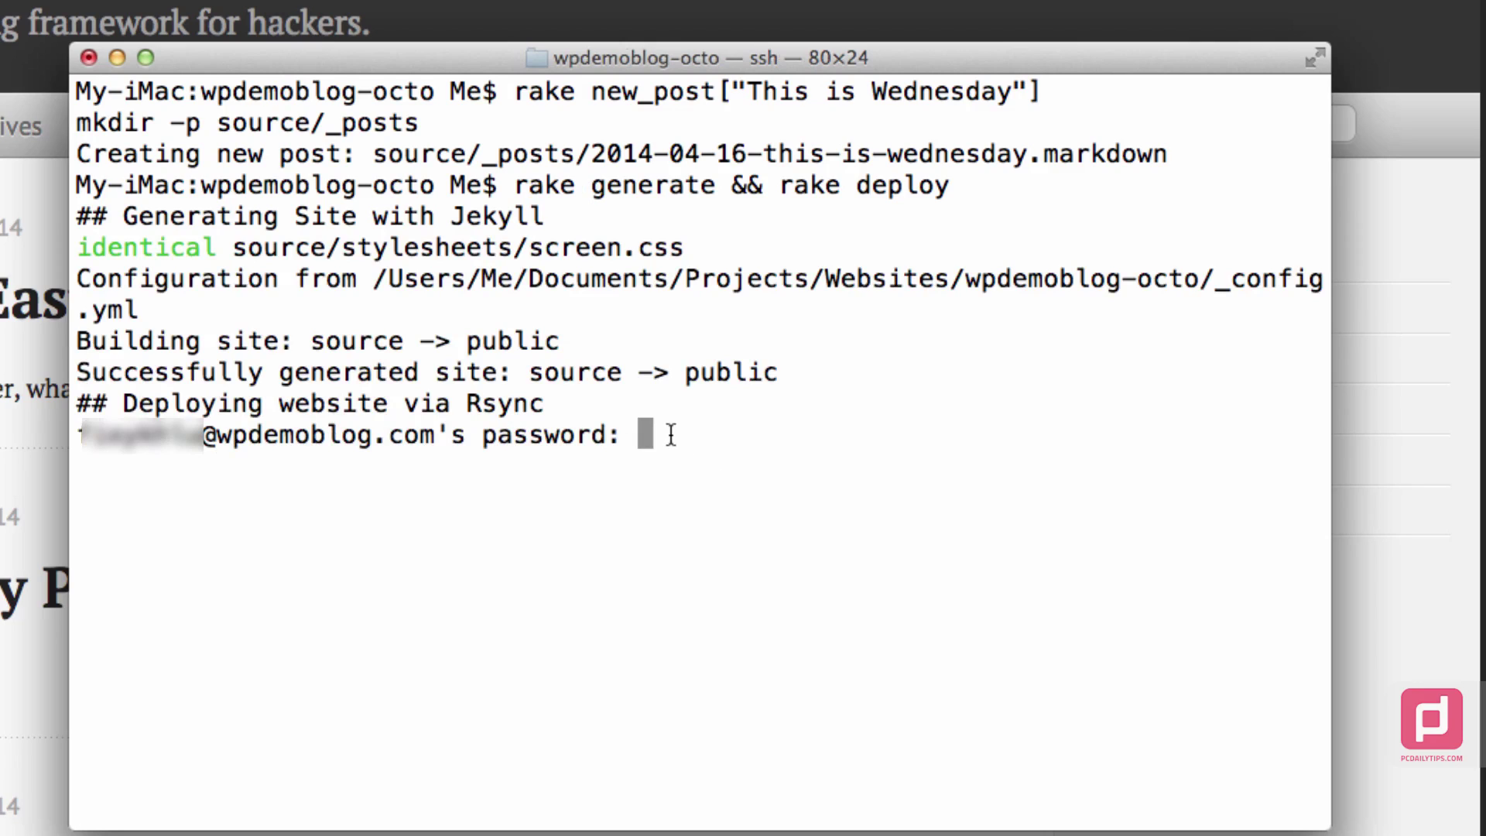
key("Return")
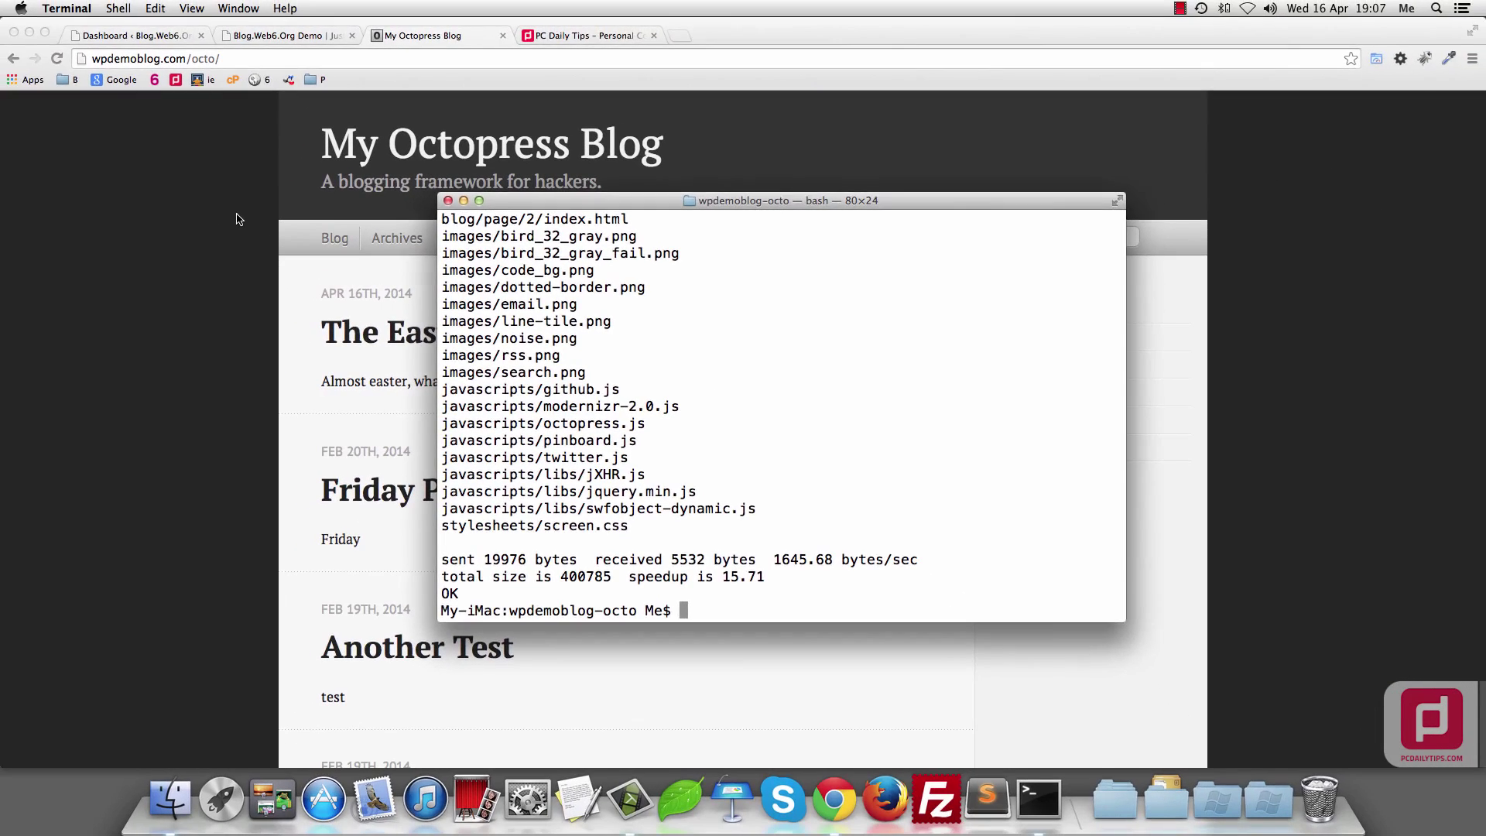
Reload the blog, open the This Is Wednesday post, then show the _posts folder in Finder
left_click(239, 219)
key("super+r")
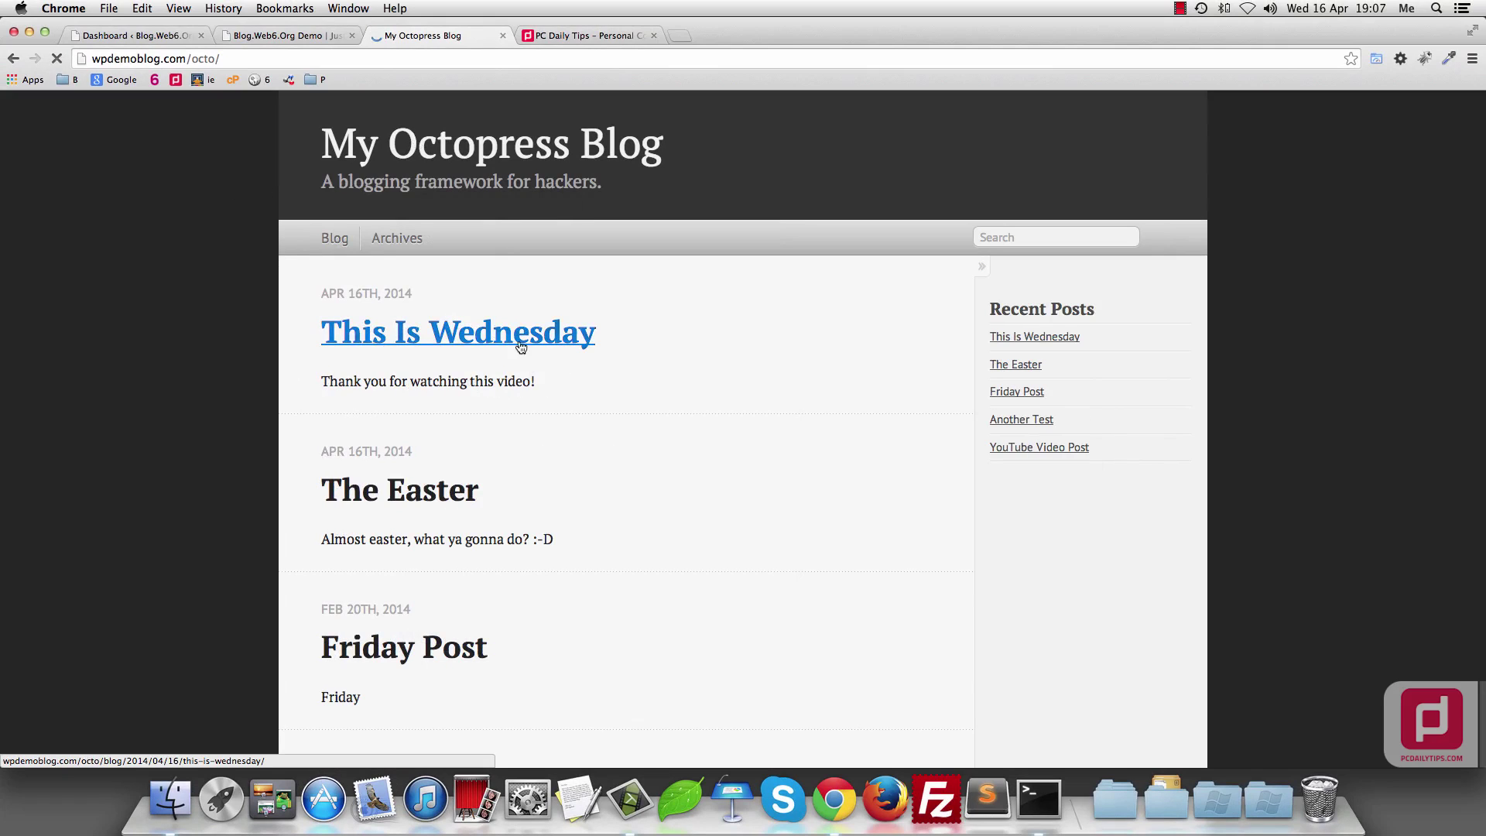
left_click(468, 338)
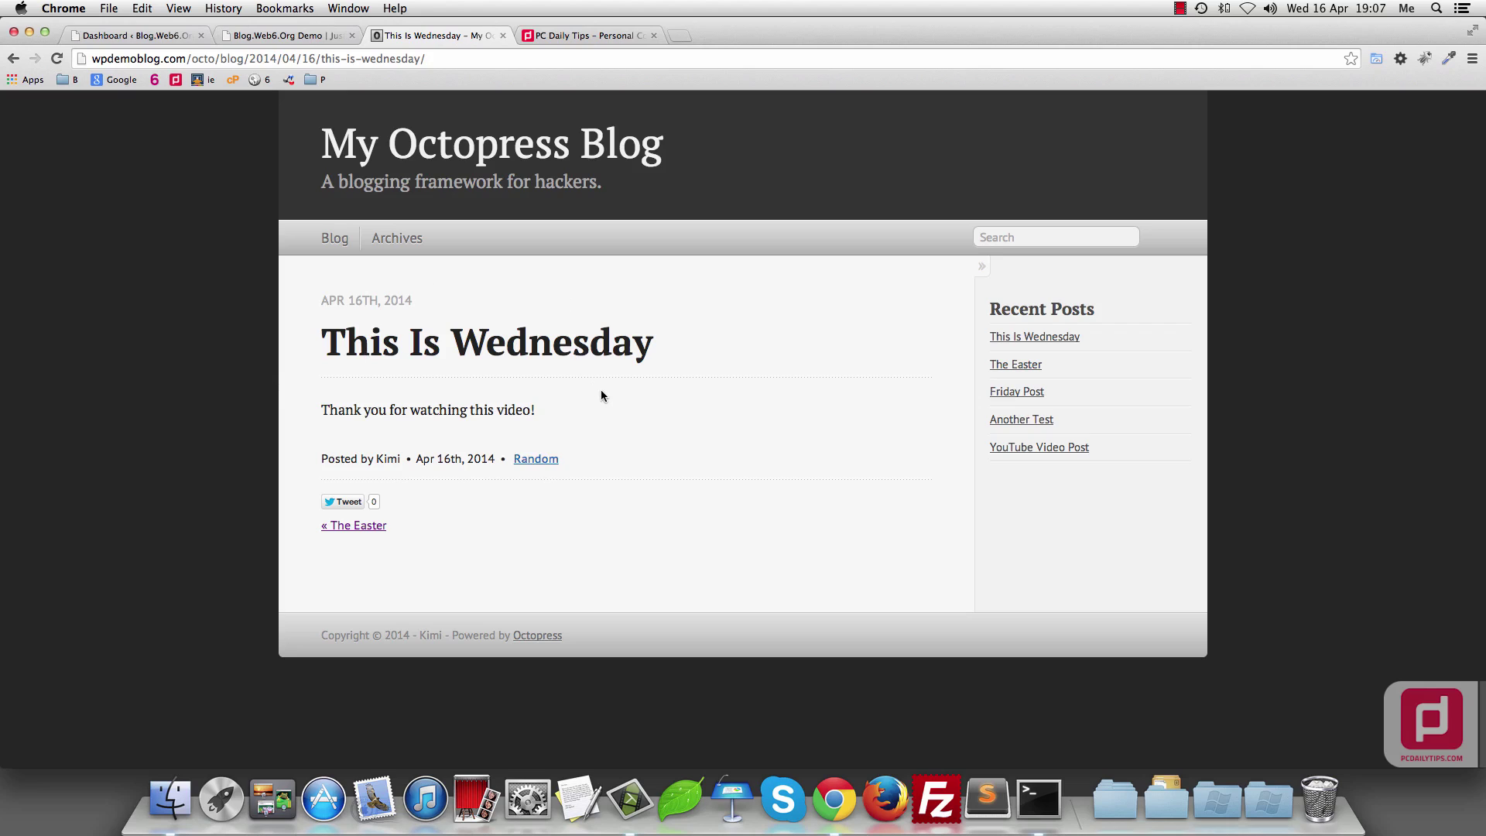
left_click(168, 799)
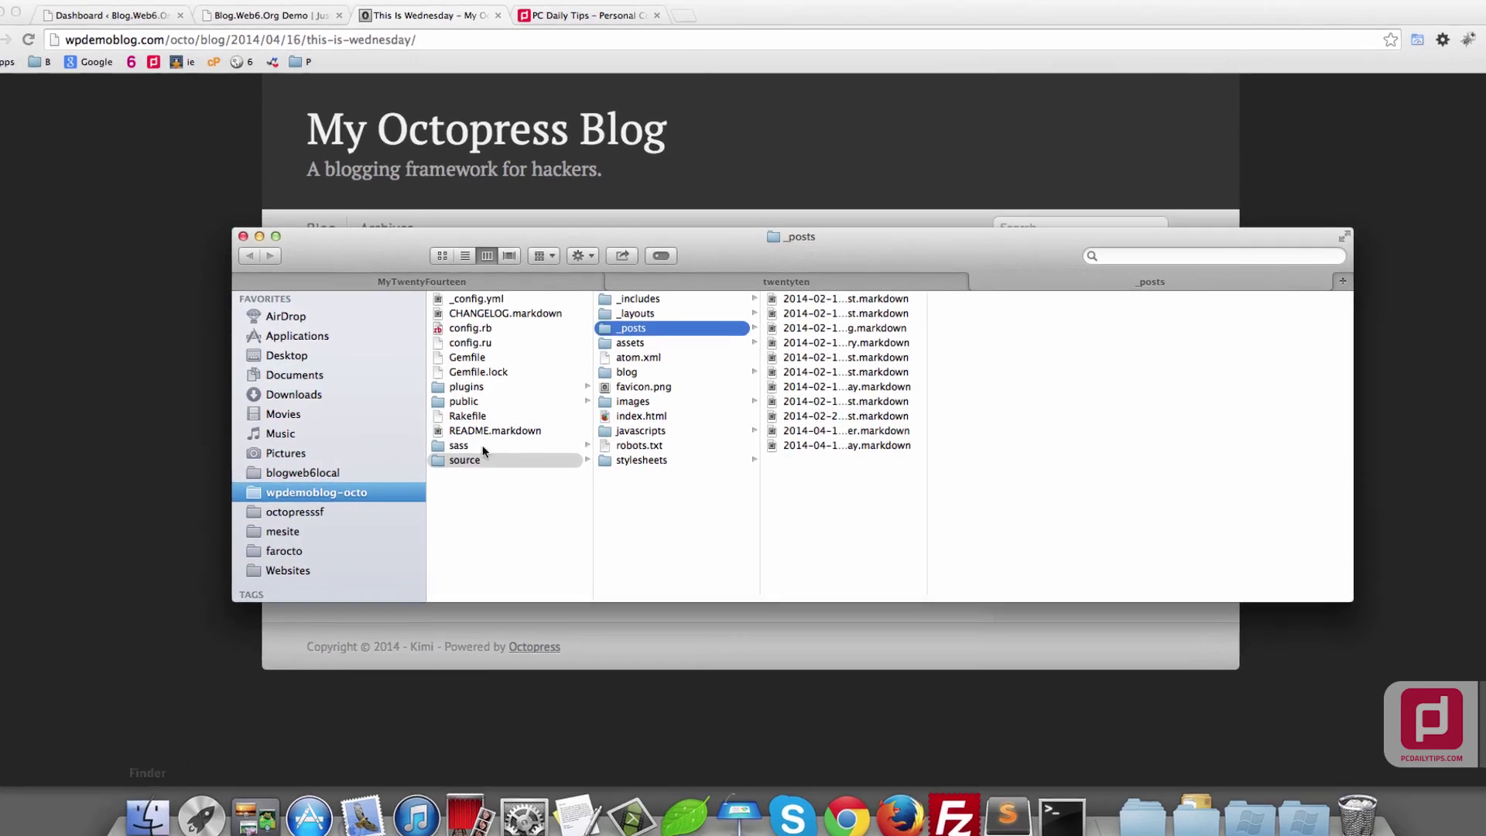